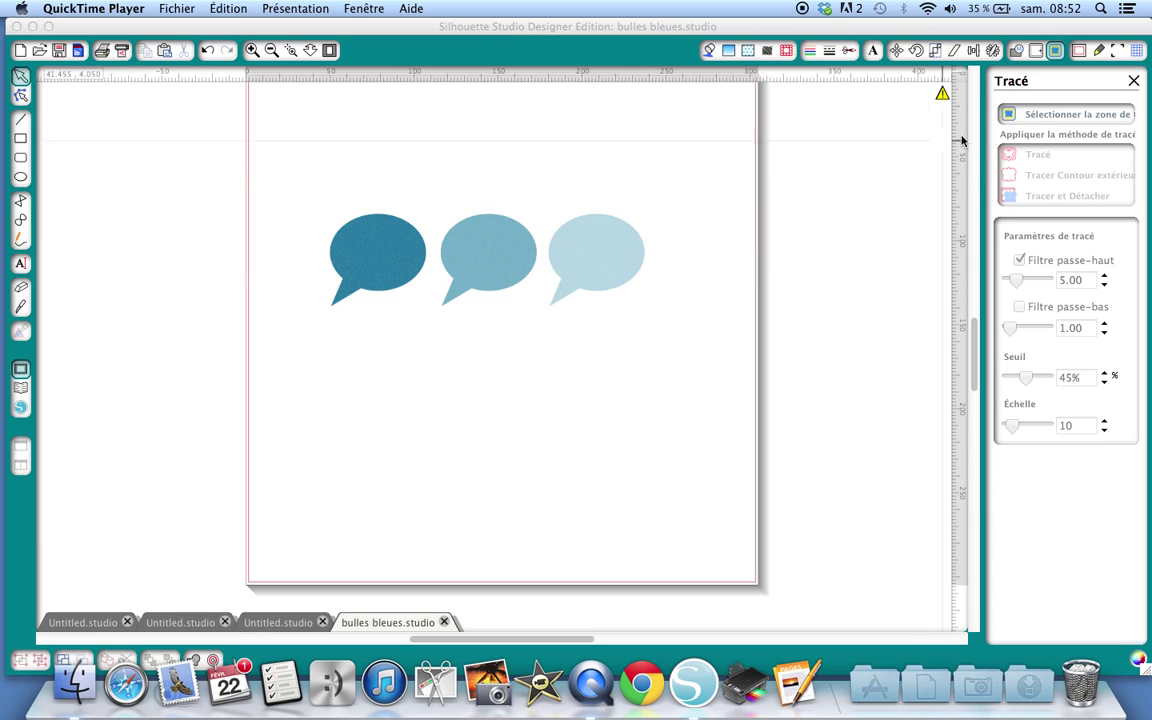
# Select a trace area of about 24.1 × 10.1 cm around the three speech bubbles and trace their outer contour with the default settings
pyautogui.click(1007, 118)
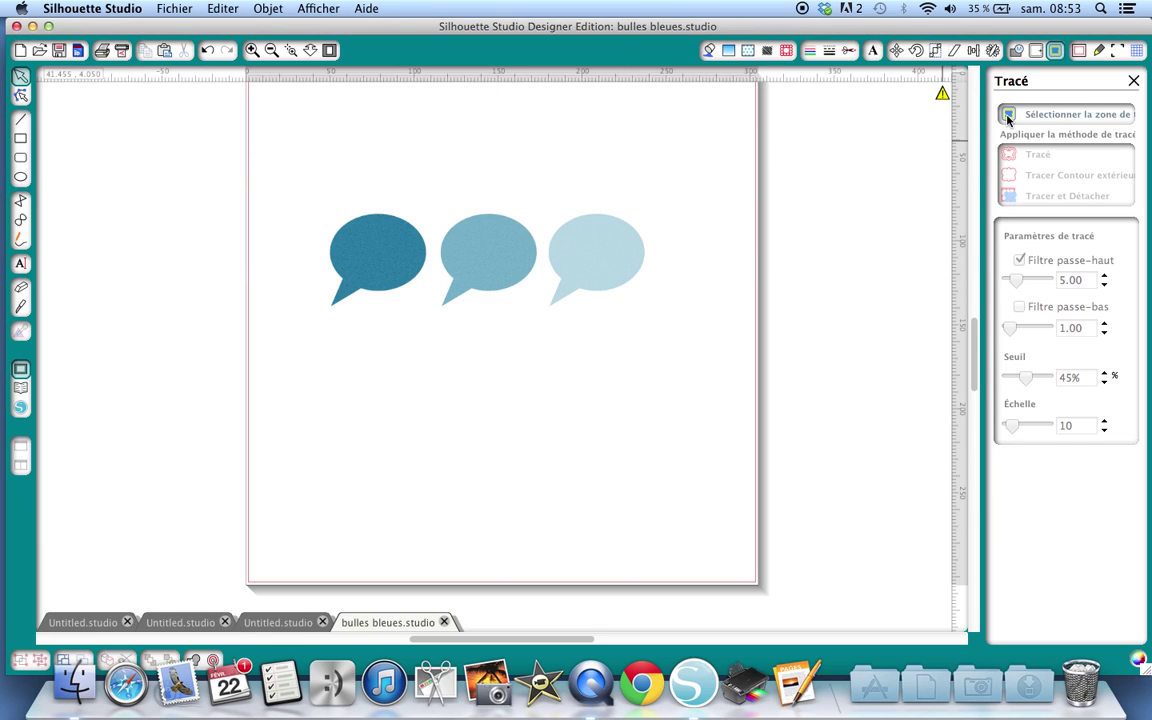
pyautogui.click(1007, 118)
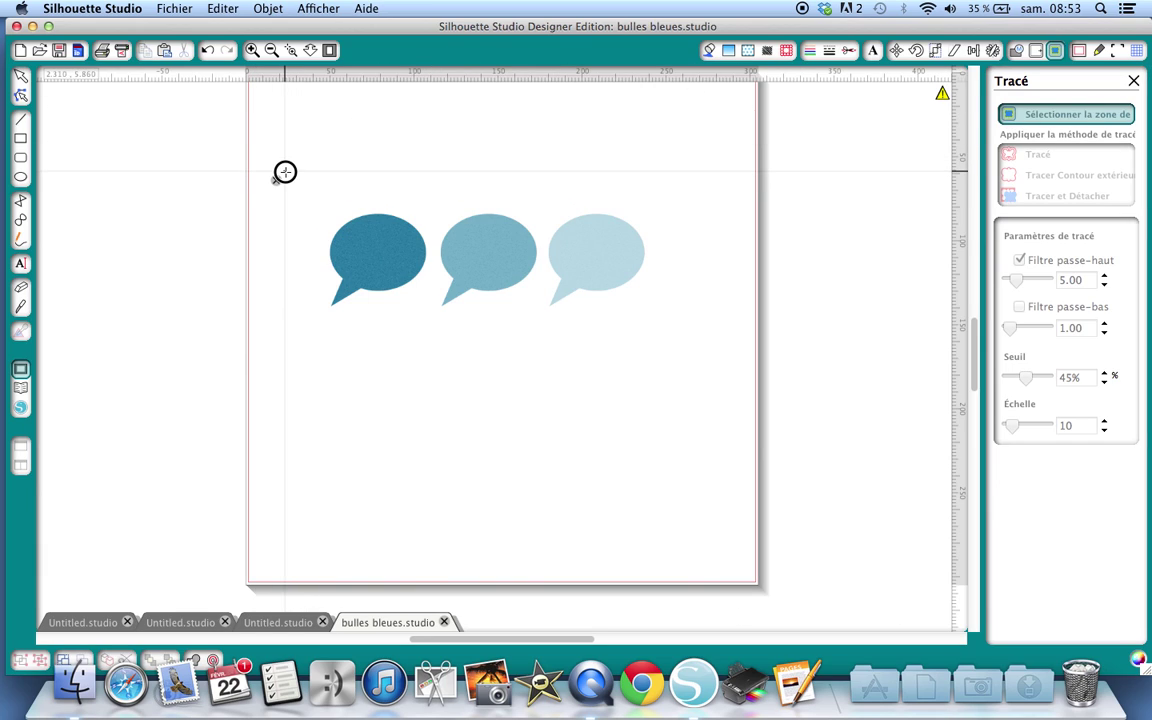
pyautogui.moveTo(287, 172)
pyautogui.mouseDown()
pyautogui.moveTo(545, 239)
pyautogui.moveTo(690, 344)
pyautogui.mouseUp()
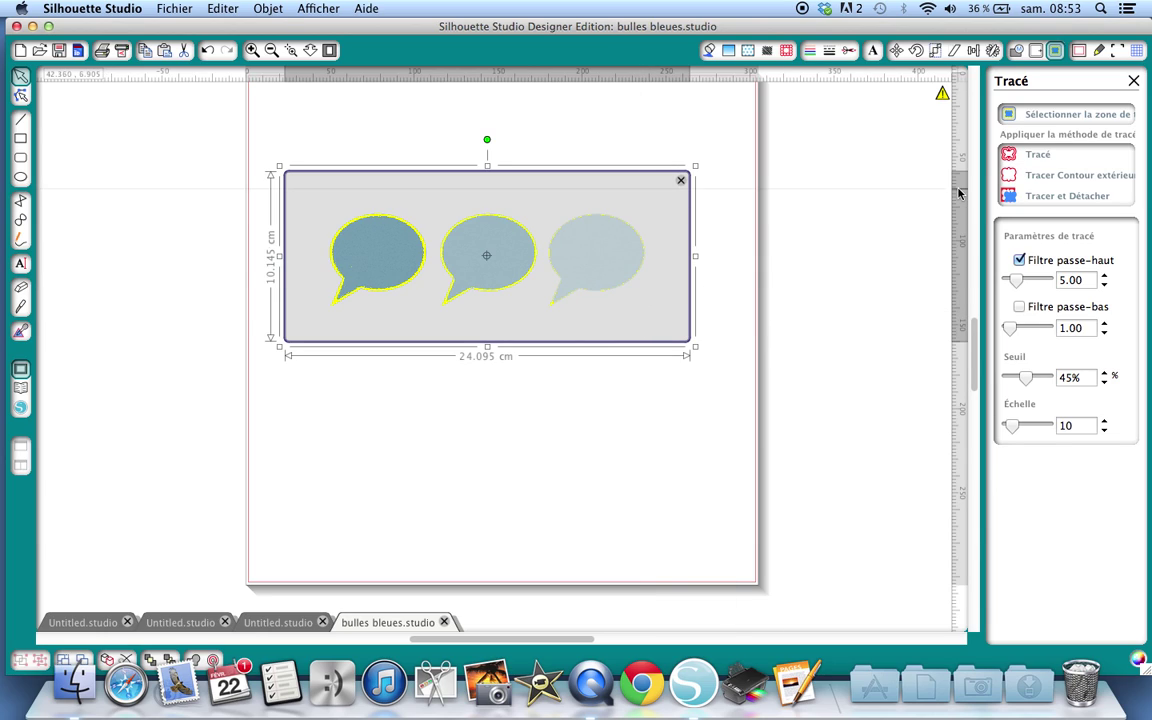
pyautogui.click(1042, 176)
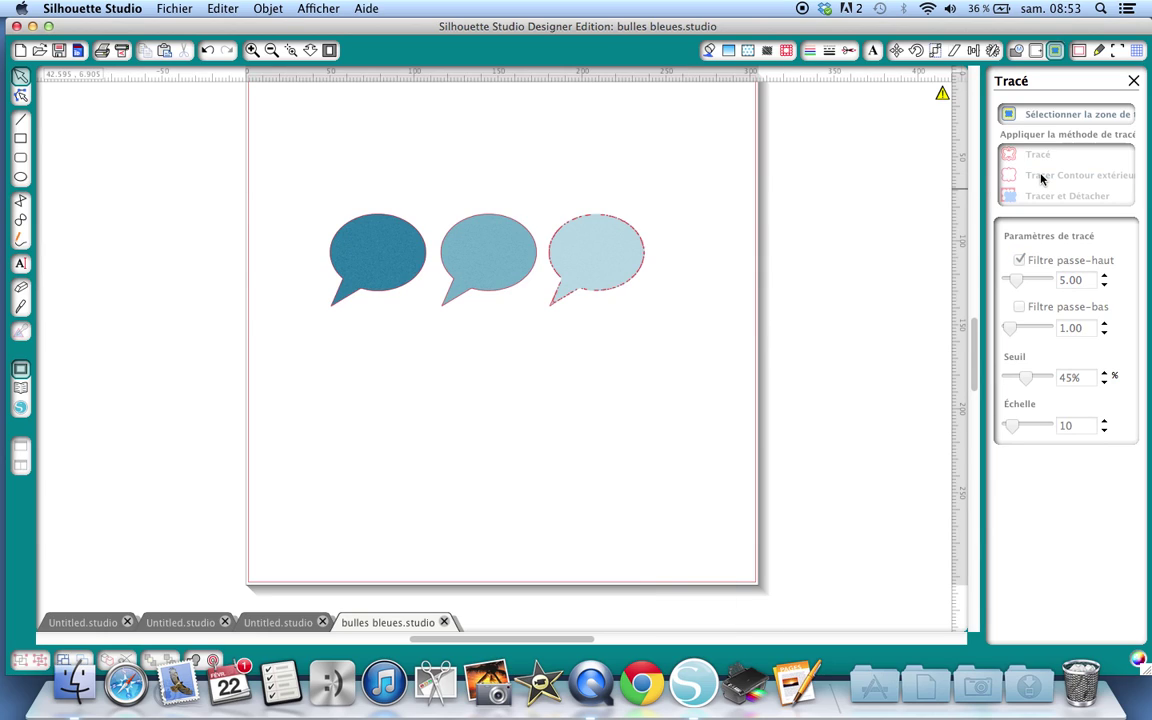
# Move the bubble image below its traced outlines and check the resulting cut lines in the cut style view
pyautogui.click(610, 250)
pyautogui.moveTo(610, 250); pyautogui.dragTo(632, 376)
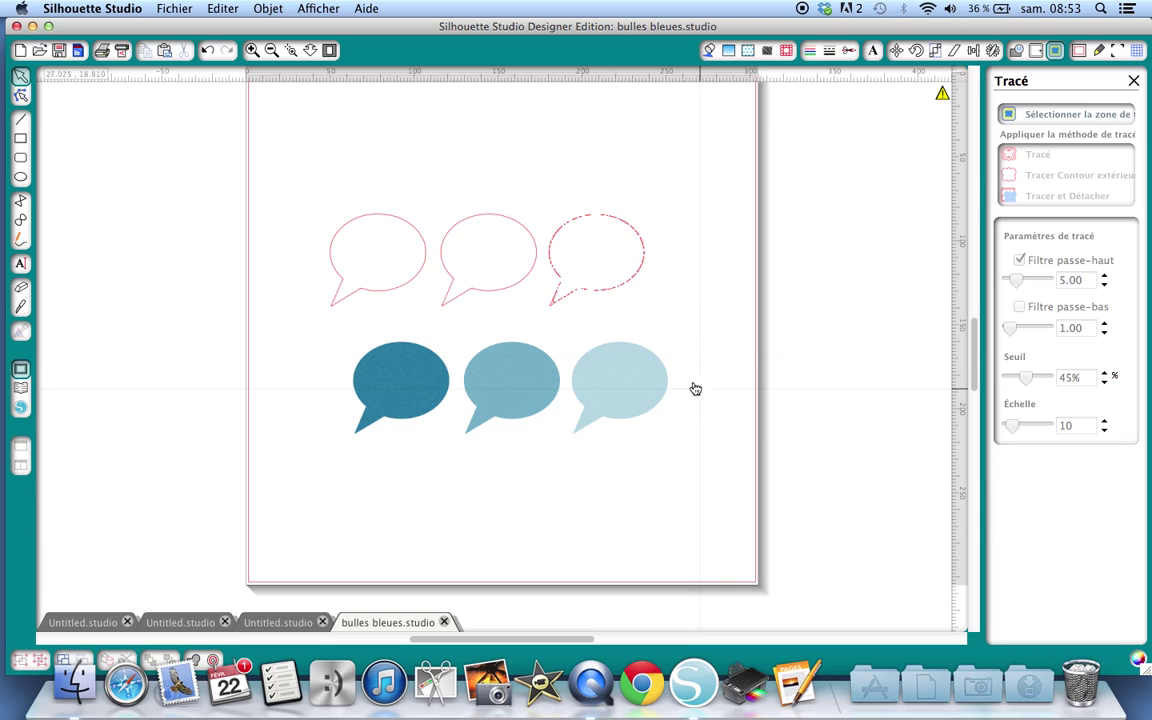
pyautogui.click(849, 53)
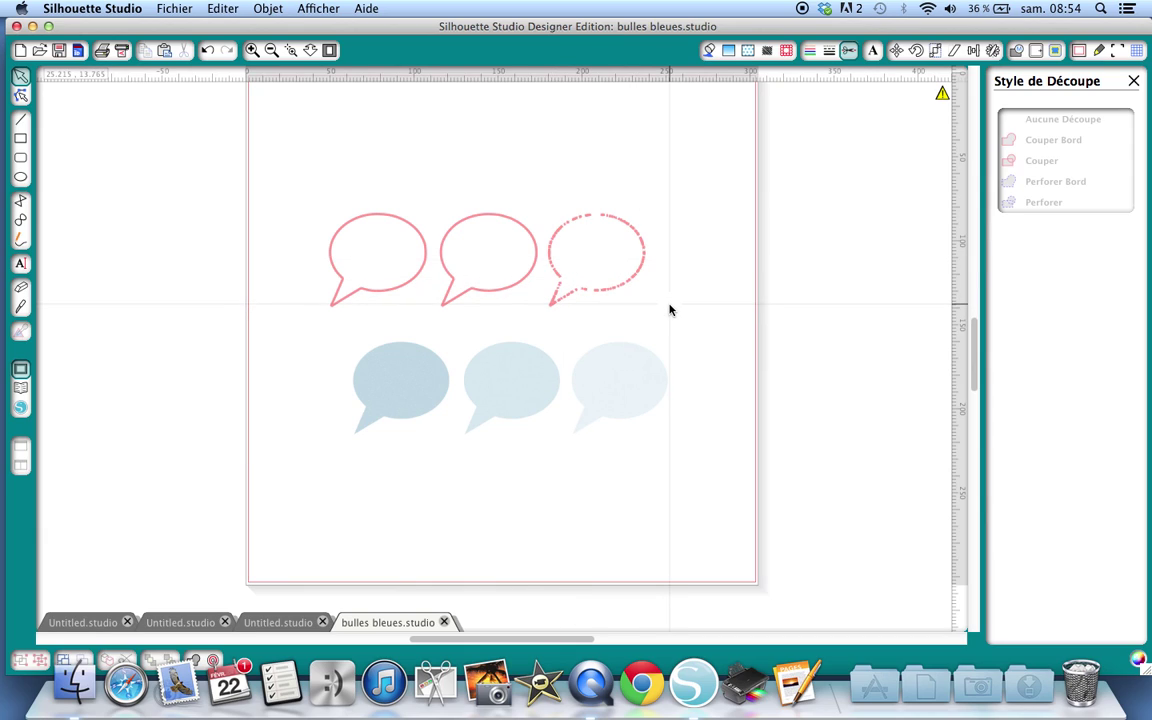
pyautogui.click(1079, 51)
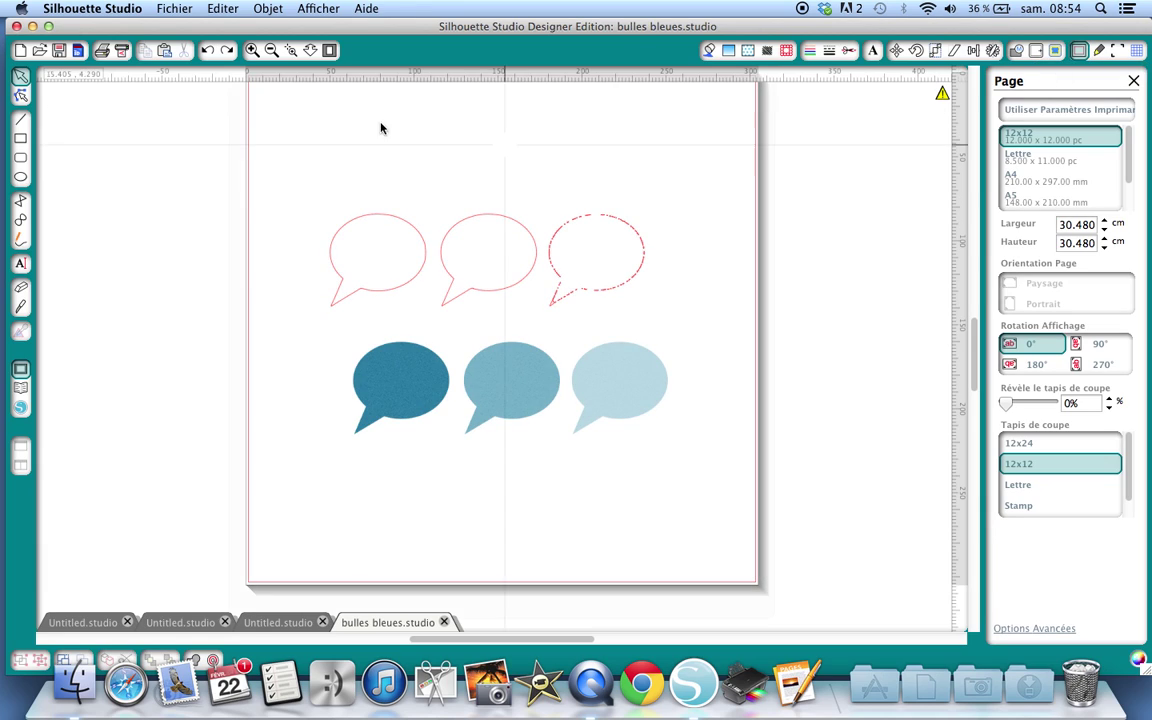
# Undo the image move and the outer contour trace, and reopen the trace settings
pyautogui.click(207, 51)
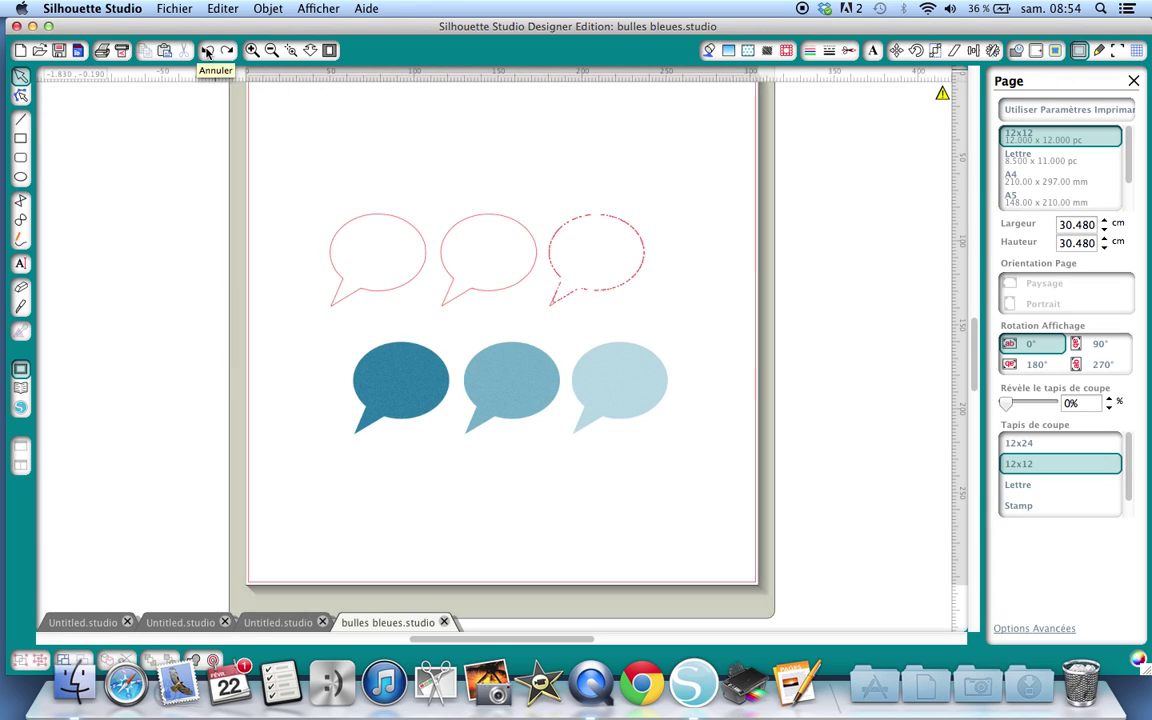
pyautogui.click(207, 51)
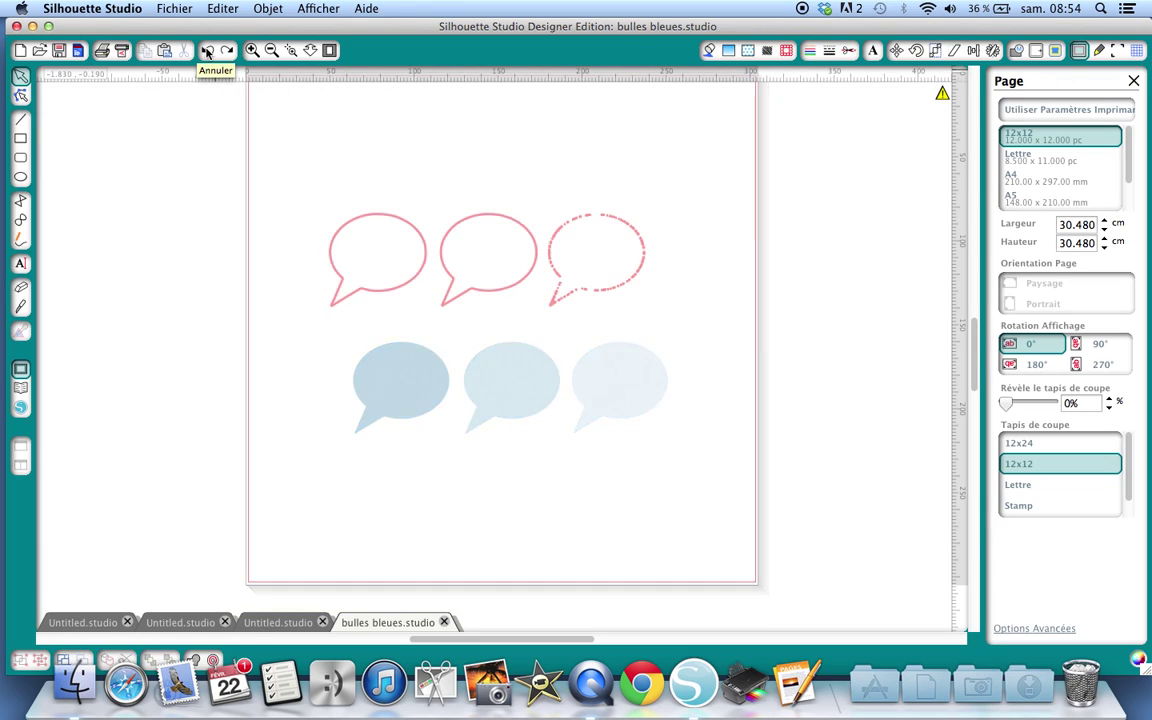
pyautogui.click(207, 51)
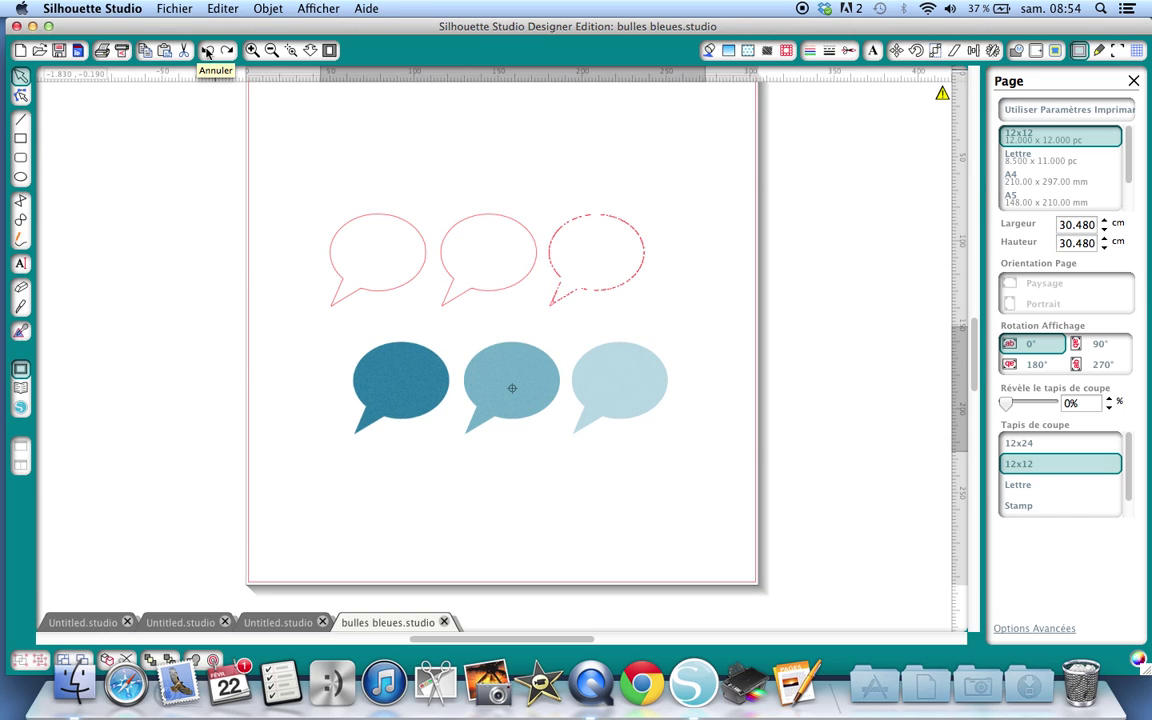
pyautogui.click(207, 51)
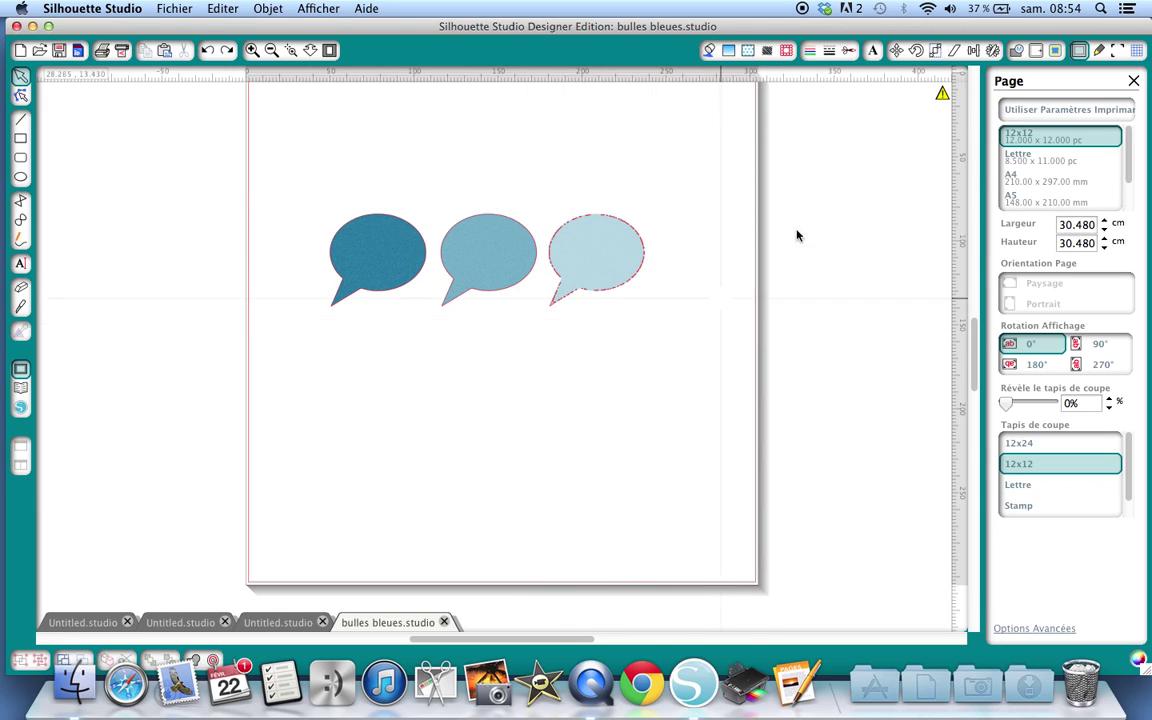
pyautogui.click(1056, 50)
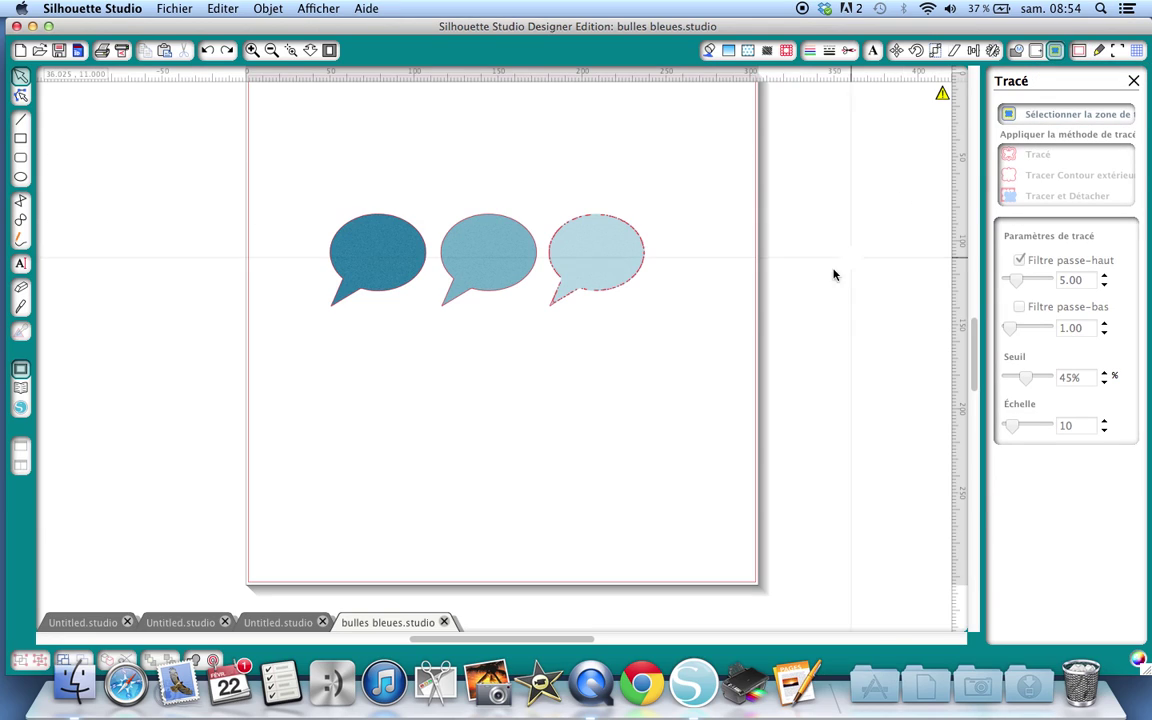
pyautogui.click(206, 52)
pyautogui.click(206, 52)
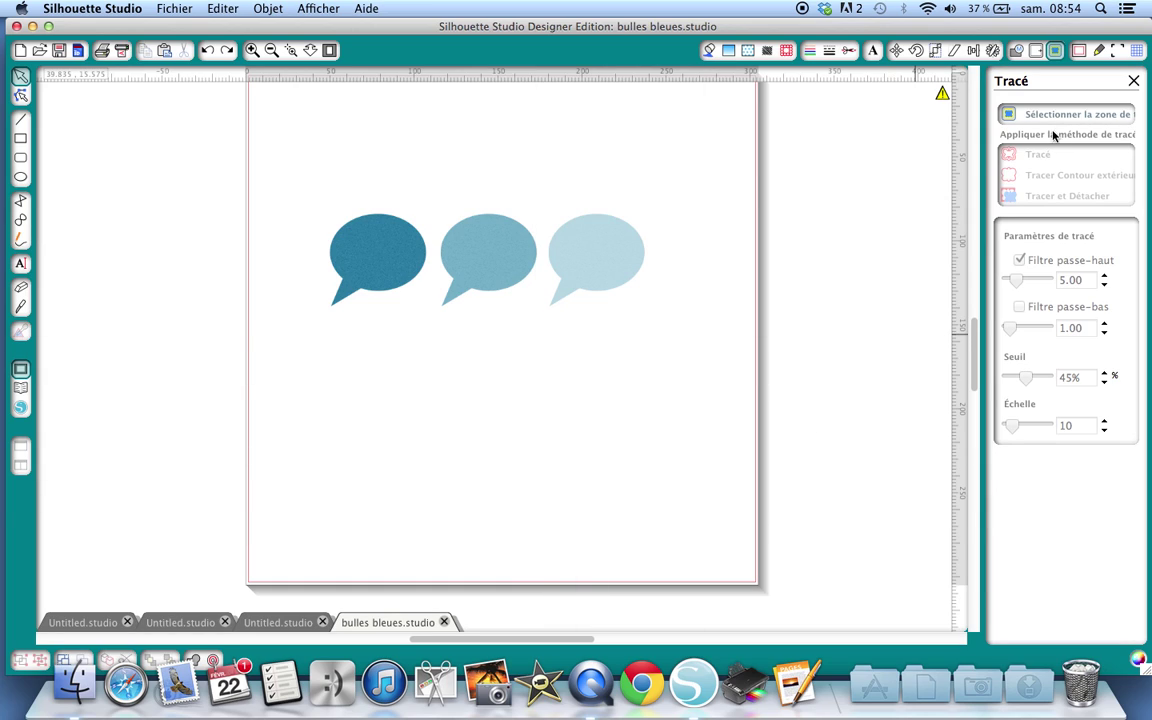
# Trace the three bubbles' outer contour in an area of about 24.5 × 9.3 cm, using only the low-pass filter and an 83% threshold
pyautogui.click(1010, 115)
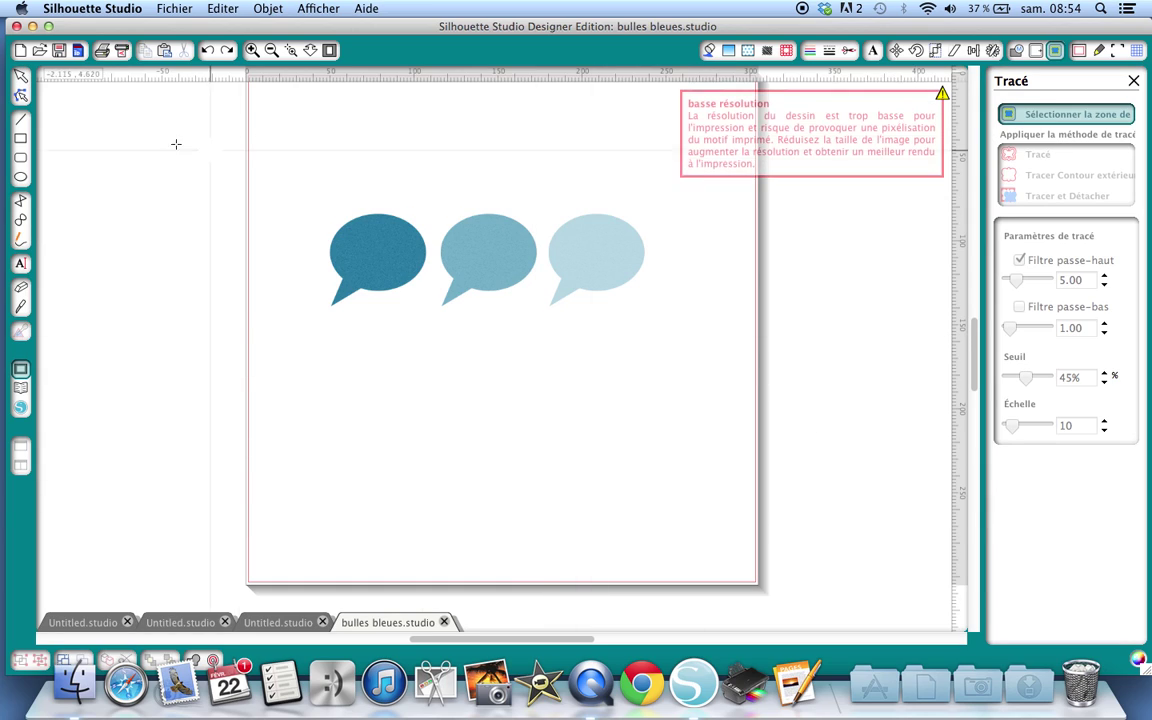
pyautogui.moveTo(282, 184)
pyautogui.mouseDown()
pyautogui.moveTo(306, 183)
pyautogui.moveTo(753, 375)
pyautogui.moveTo(693, 340)
pyautogui.mouseUp()
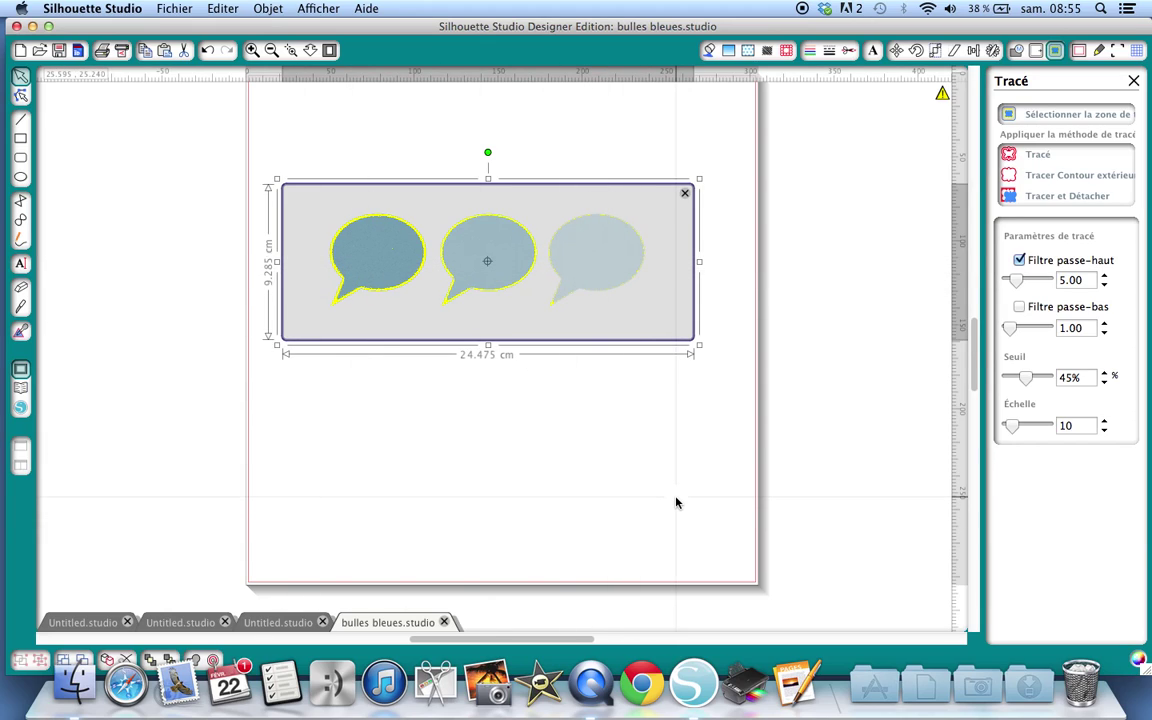
pyautogui.click(1019, 261)
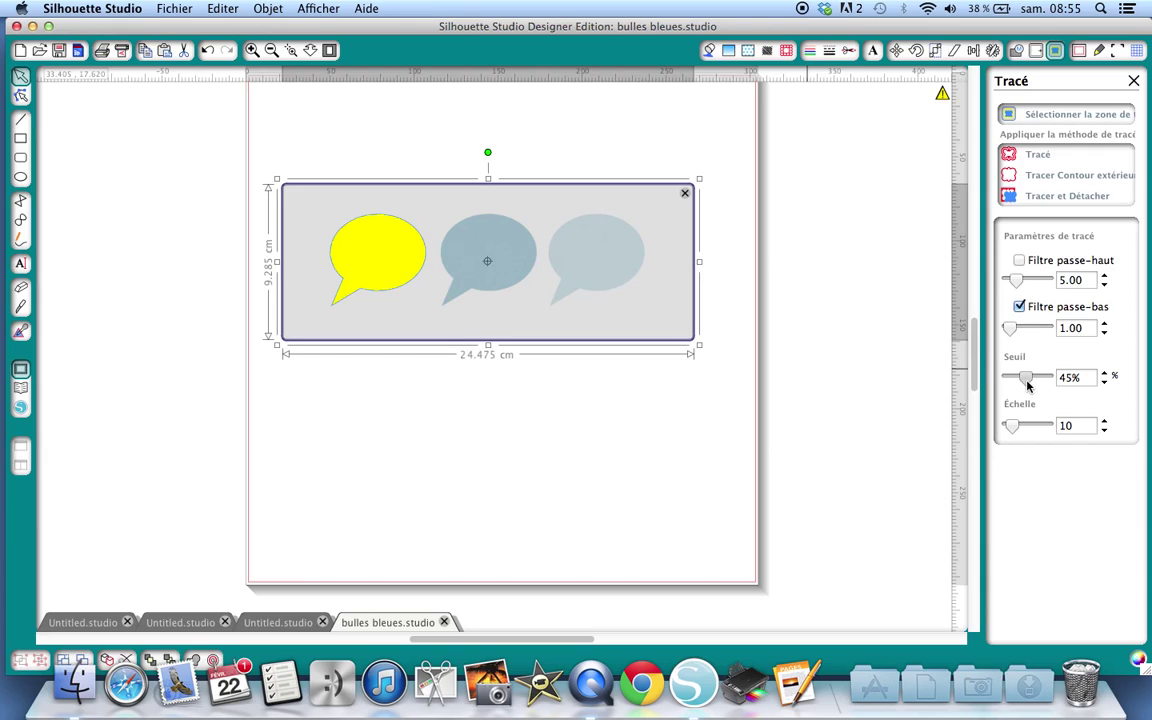
pyautogui.moveTo(1028, 384); pyautogui.dragTo(1043, 384)
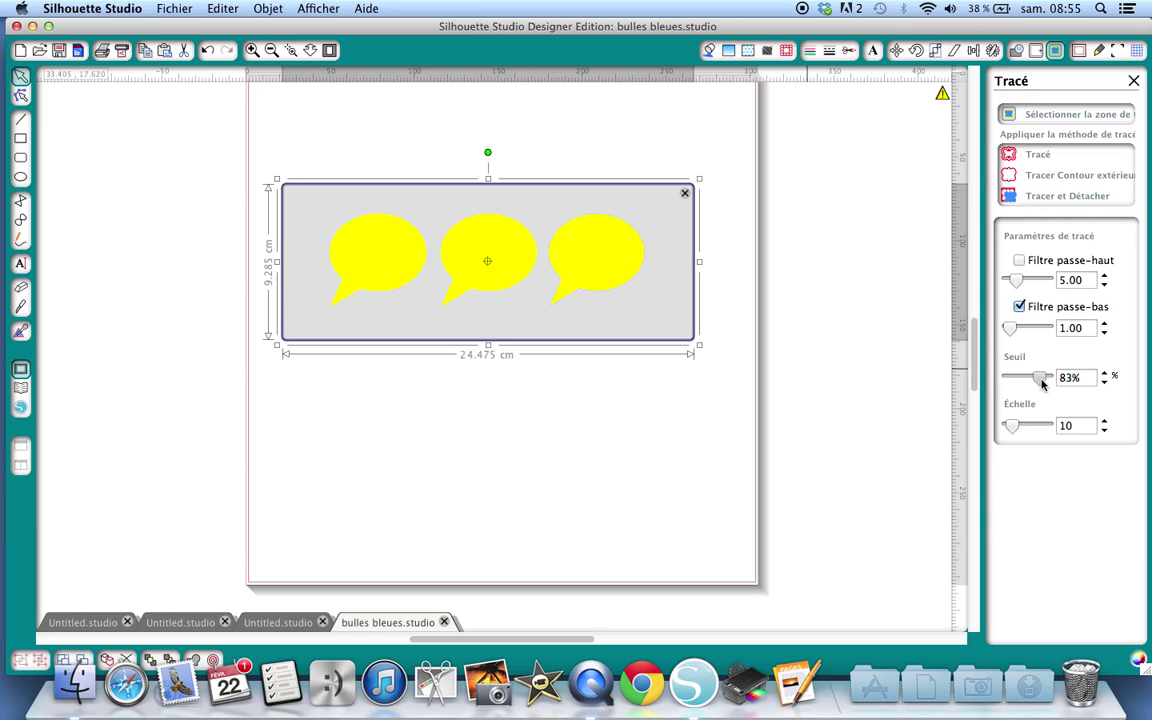
pyautogui.click(1052, 181)
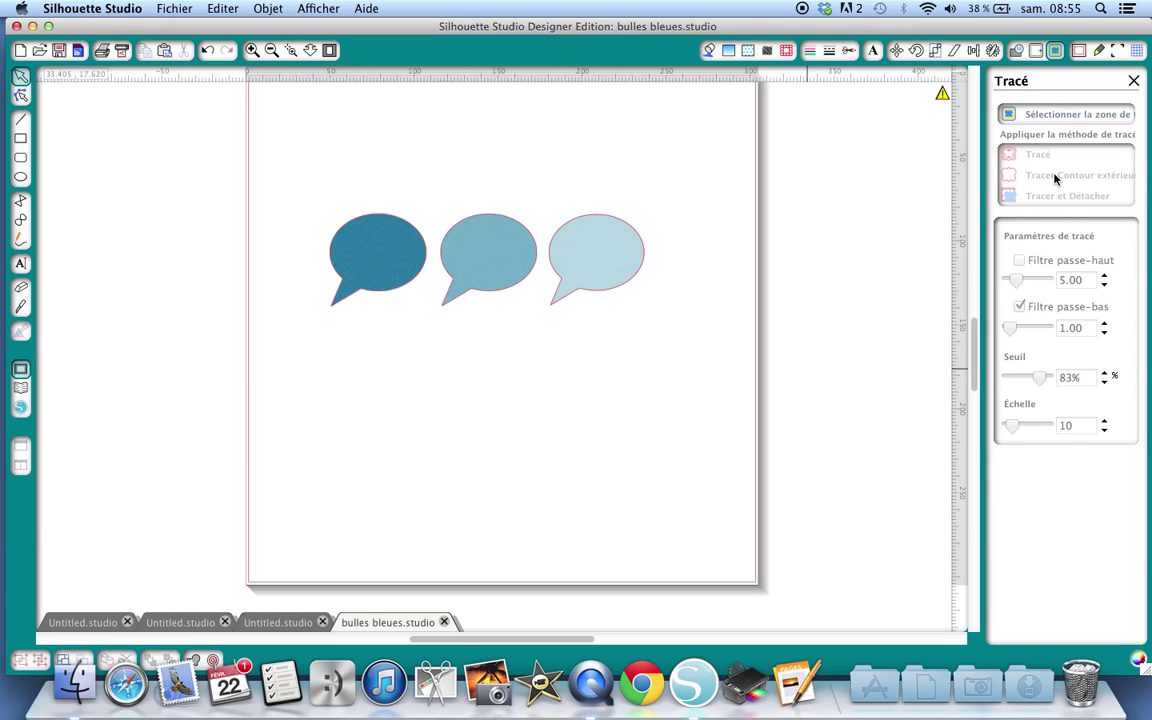
# Move the image straight down off the new low-pass outlines and preview their cut lines
pyautogui.moveTo(607, 254); pyautogui.dragTo(607, 371)
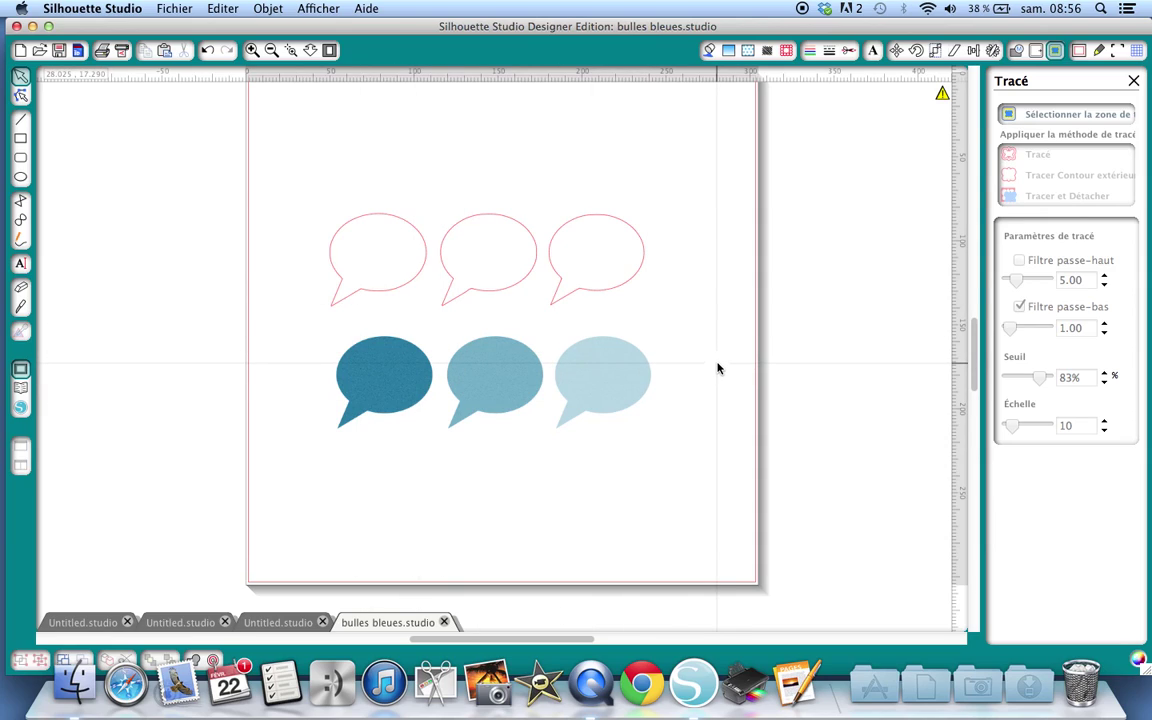
pyautogui.click(849, 52)
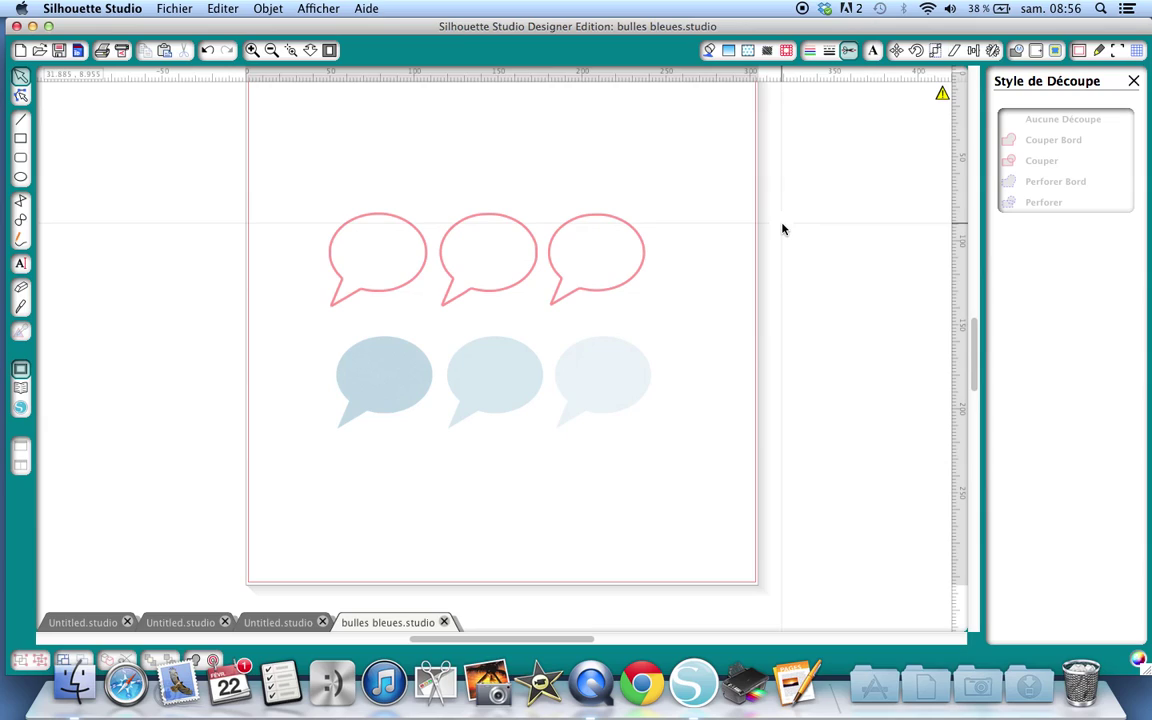
# Undo the image move and the low-pass trace of the bubbles
pyautogui.click(207, 50)
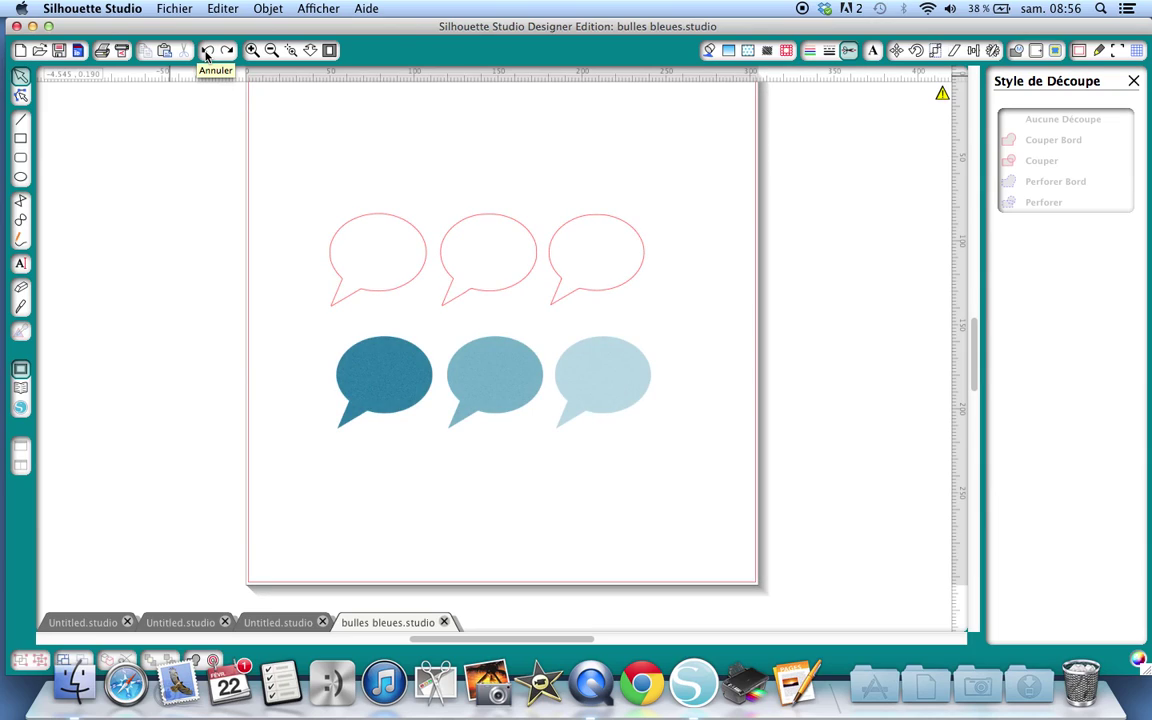
pyautogui.click(207, 50)
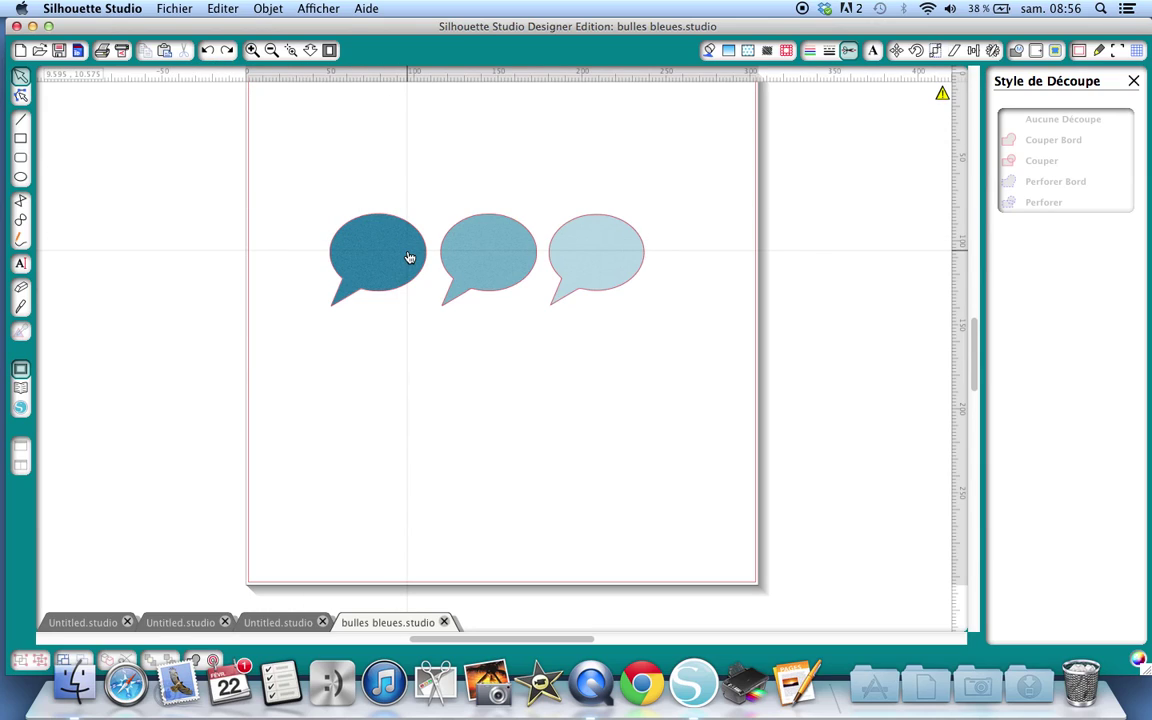
pyautogui.click(207, 50)
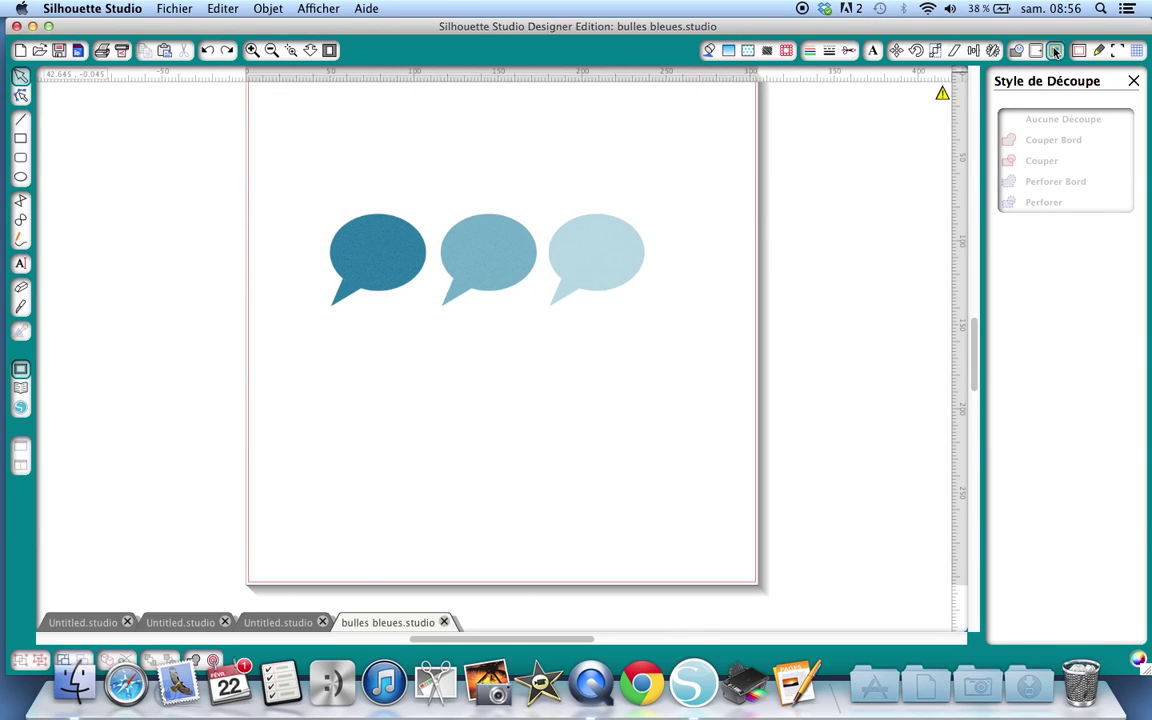
# Select a new trace area of about 25.1 × 10.1 cm around the three speech bubbles
pyautogui.click(1054, 50)
pyautogui.click(1014, 116)
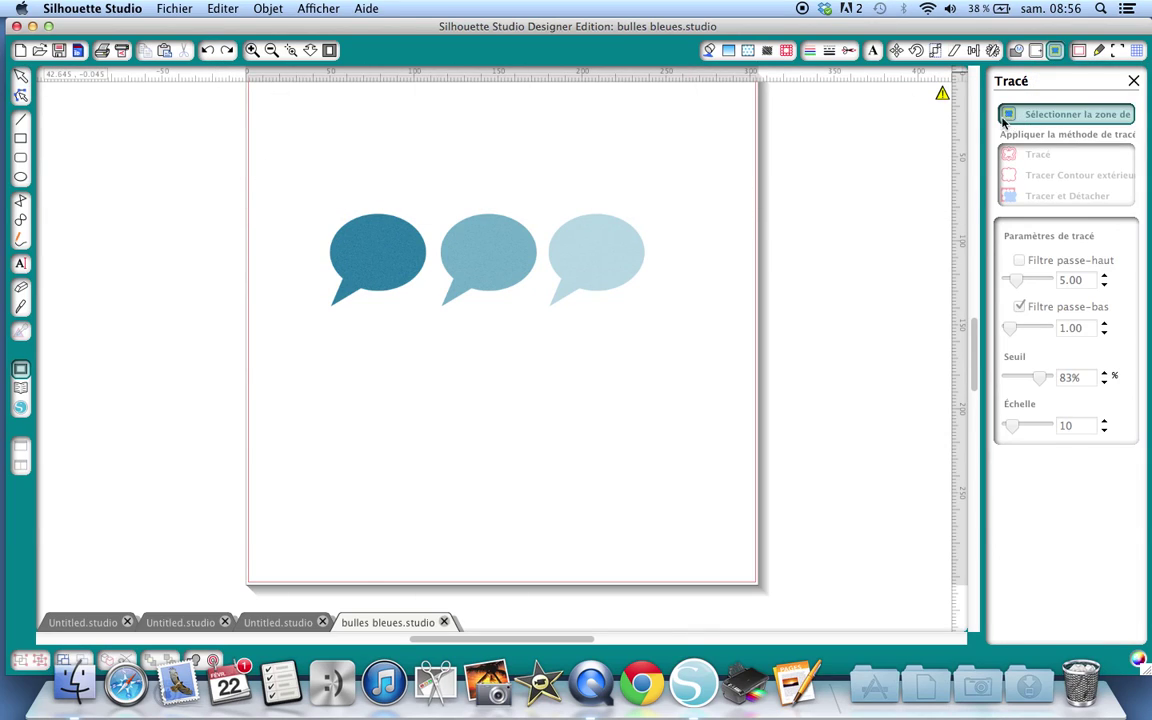
pyautogui.moveTo(280, 179); pyautogui.dragTo(701, 350)
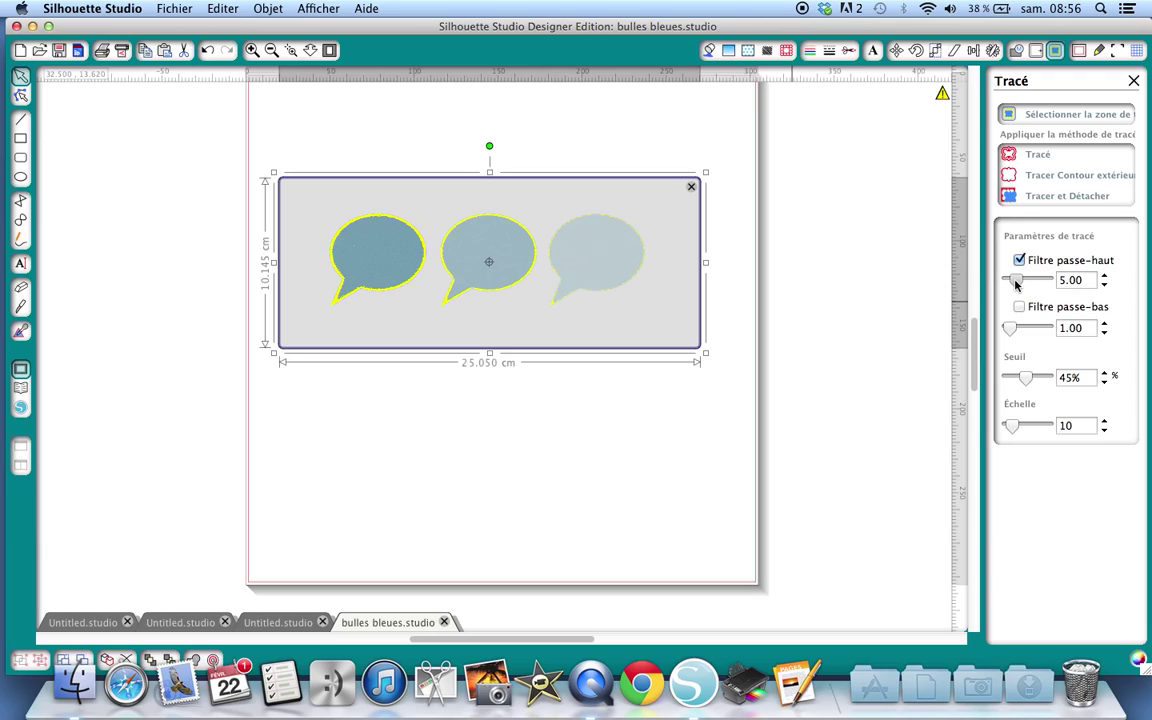
# Try different high-pass filter strengths, set it to 11.00, and apply the standard Trace to the bubbles
pyautogui.moveTo(1015, 284); pyautogui.dragTo(1025, 285)
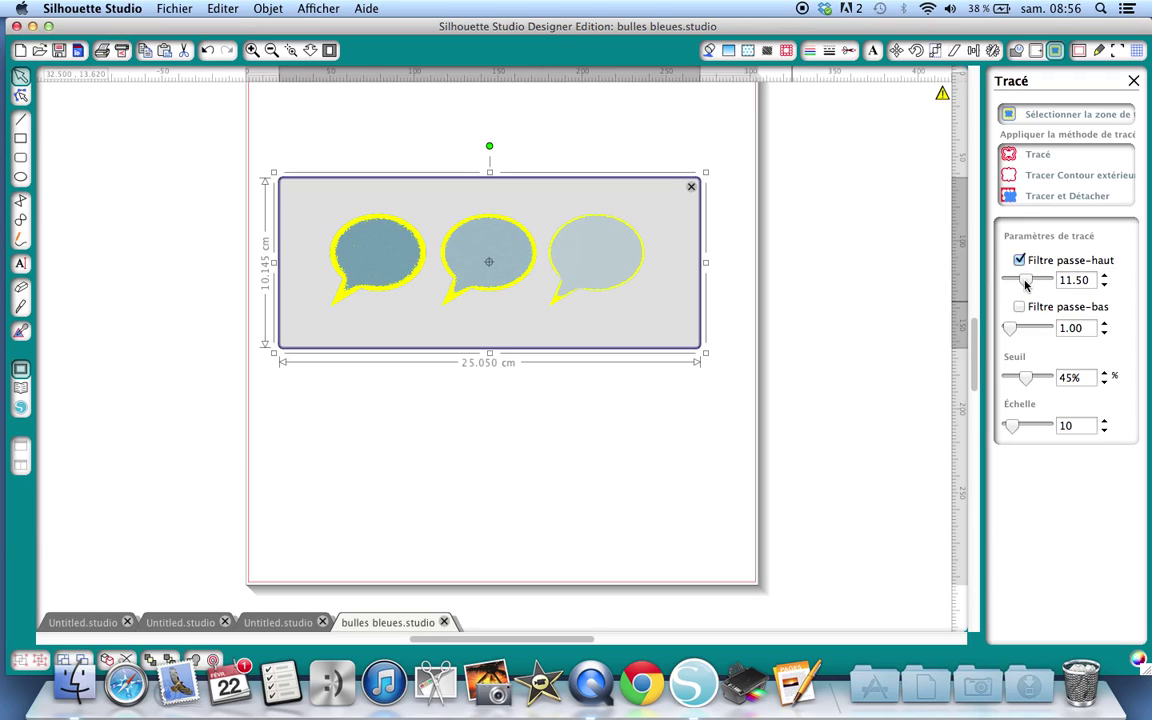
pyautogui.moveTo(1025, 285); pyautogui.dragTo(1014, 284)
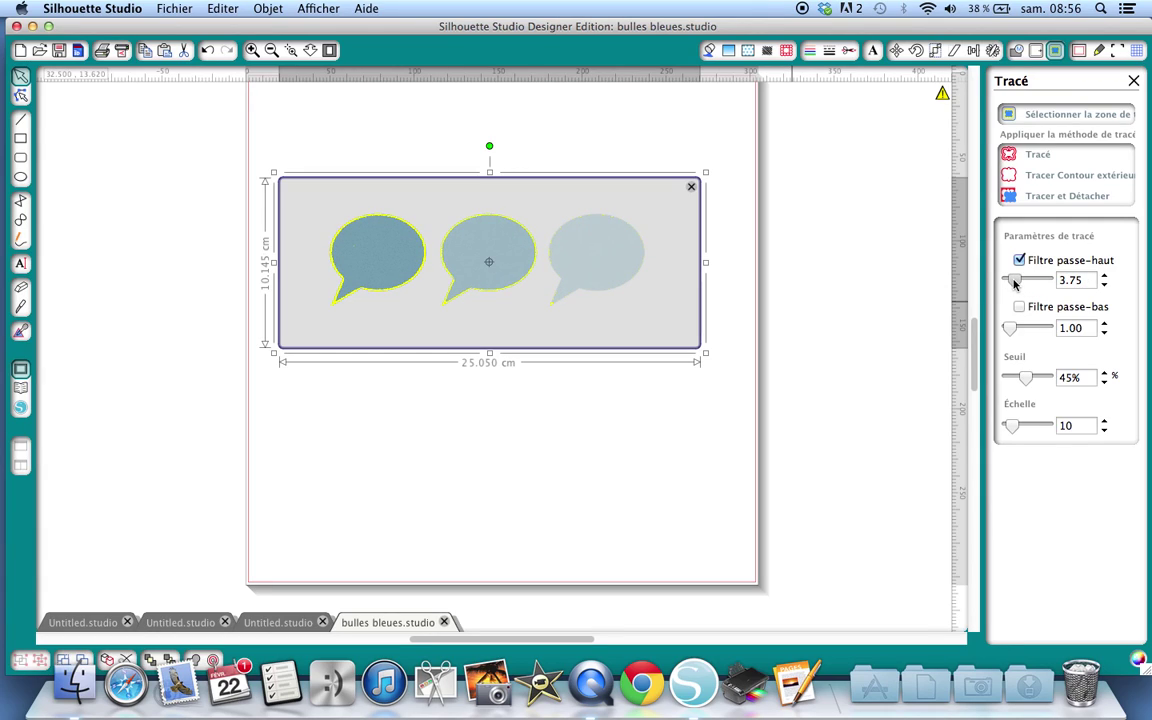
pyautogui.moveTo(1014, 284); pyautogui.dragTo(1025, 285)
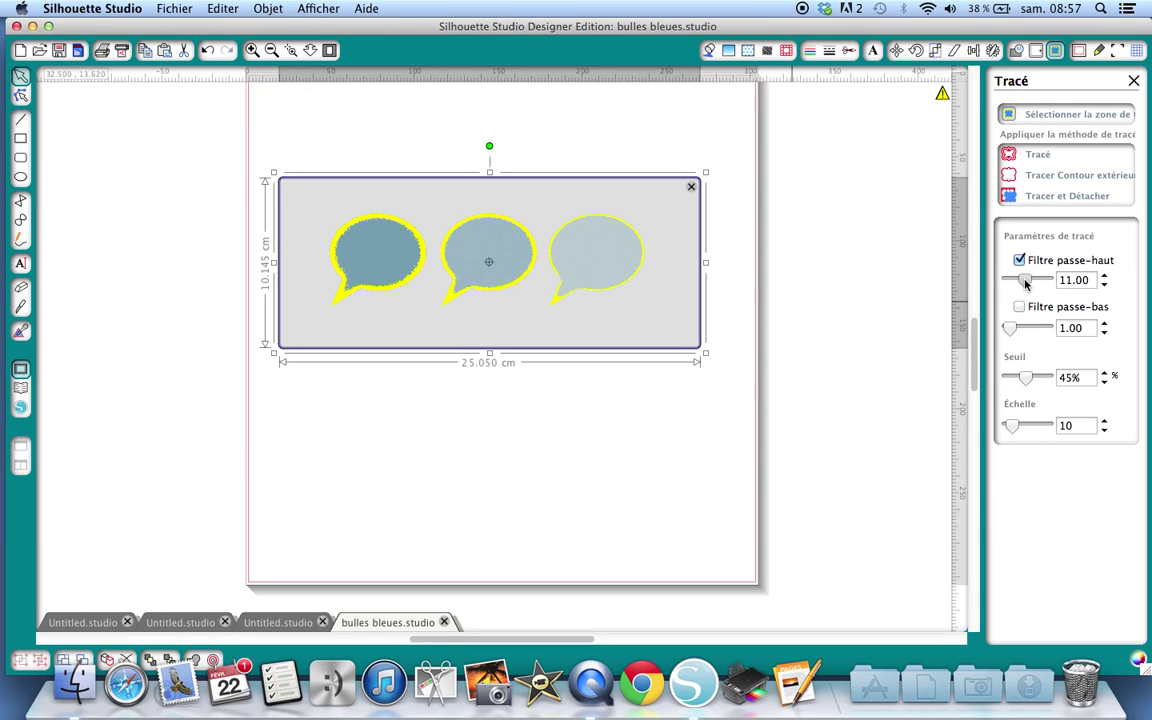
pyautogui.click(1040, 157)
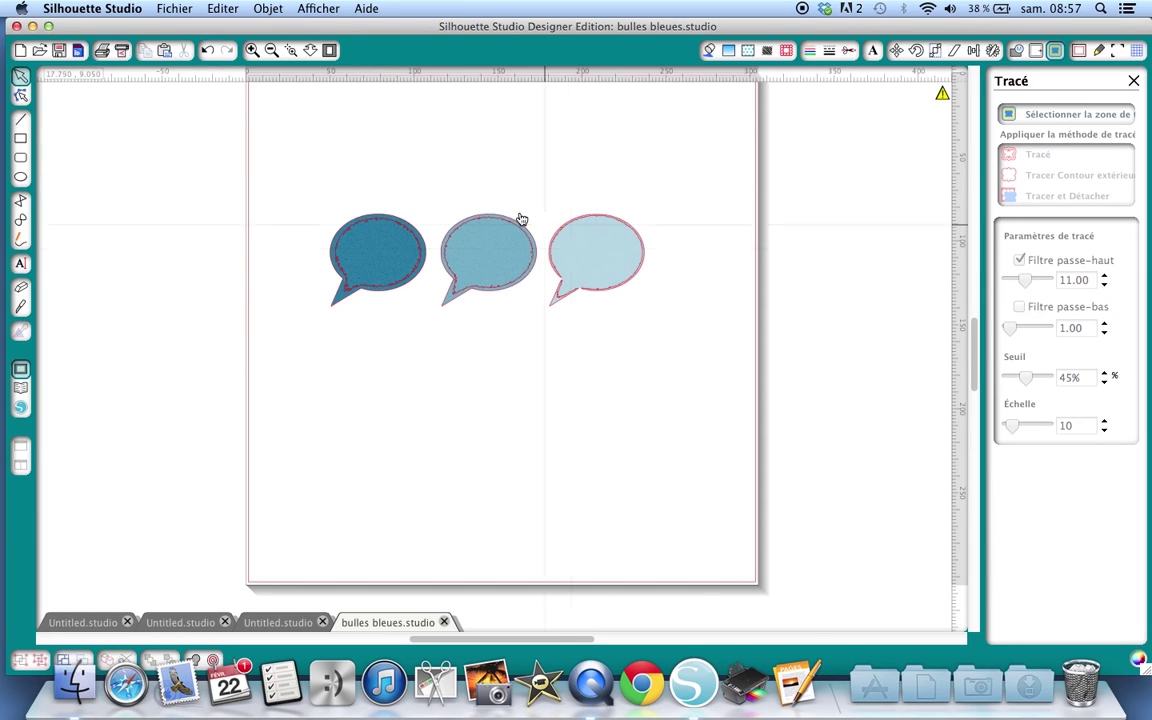
# Move the bubble image below the double outlines of the high-pass trace and preview the cut lines
pyautogui.click(476, 243)
pyautogui.rightClick(476, 243)
pyautogui.press('Escape')
pyautogui.click(477, 243)
pyautogui.moveTo(477, 243); pyautogui.dragTo(476, 402)
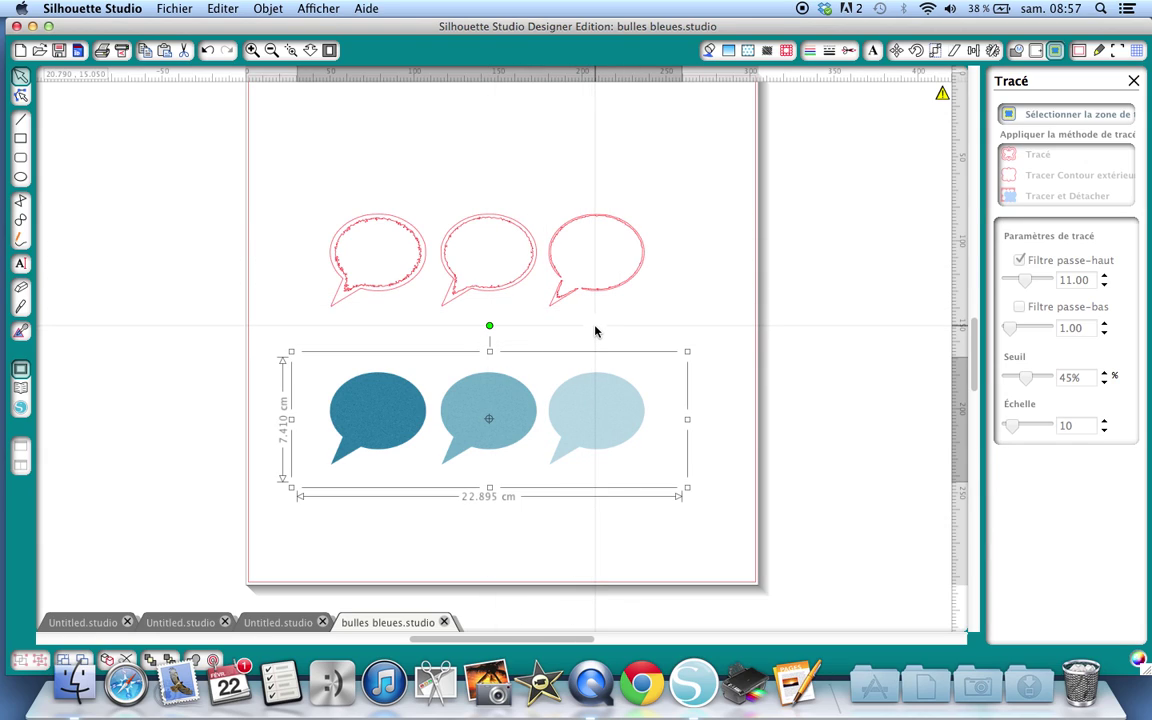
pyautogui.click(848, 52)
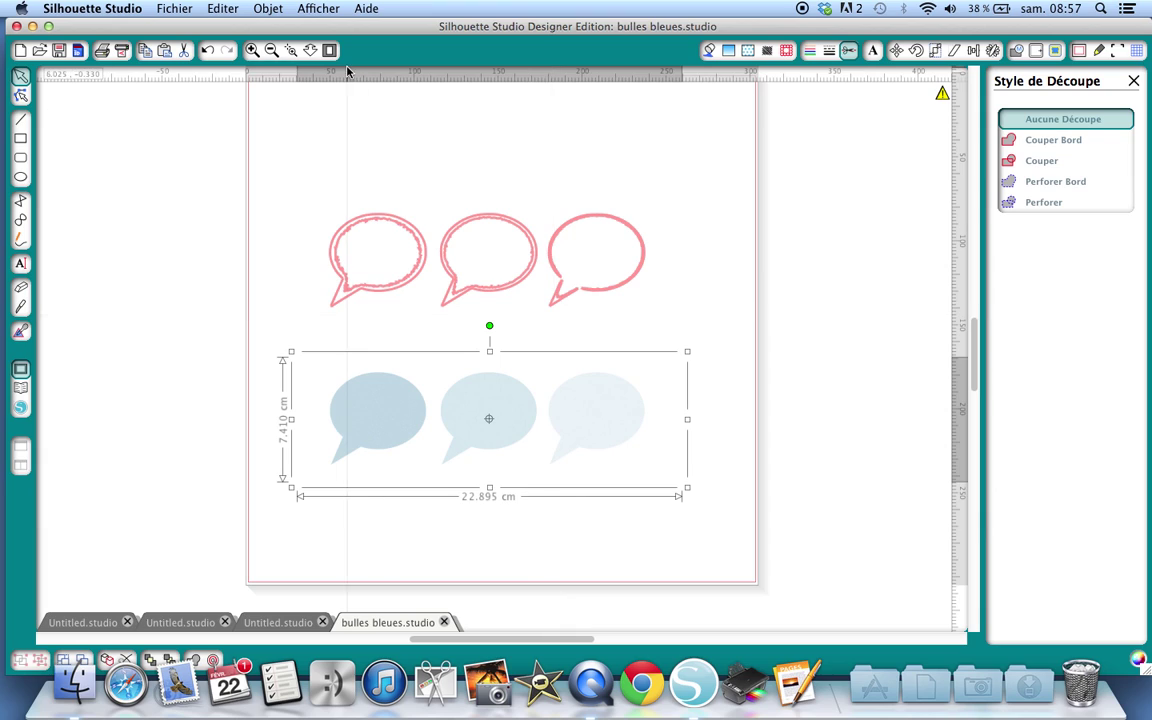
# Undo the image move and the high-pass trace back to the selected trace area, and reopen the trace settings
pyautogui.click(205, 51)
pyautogui.click(205, 51)
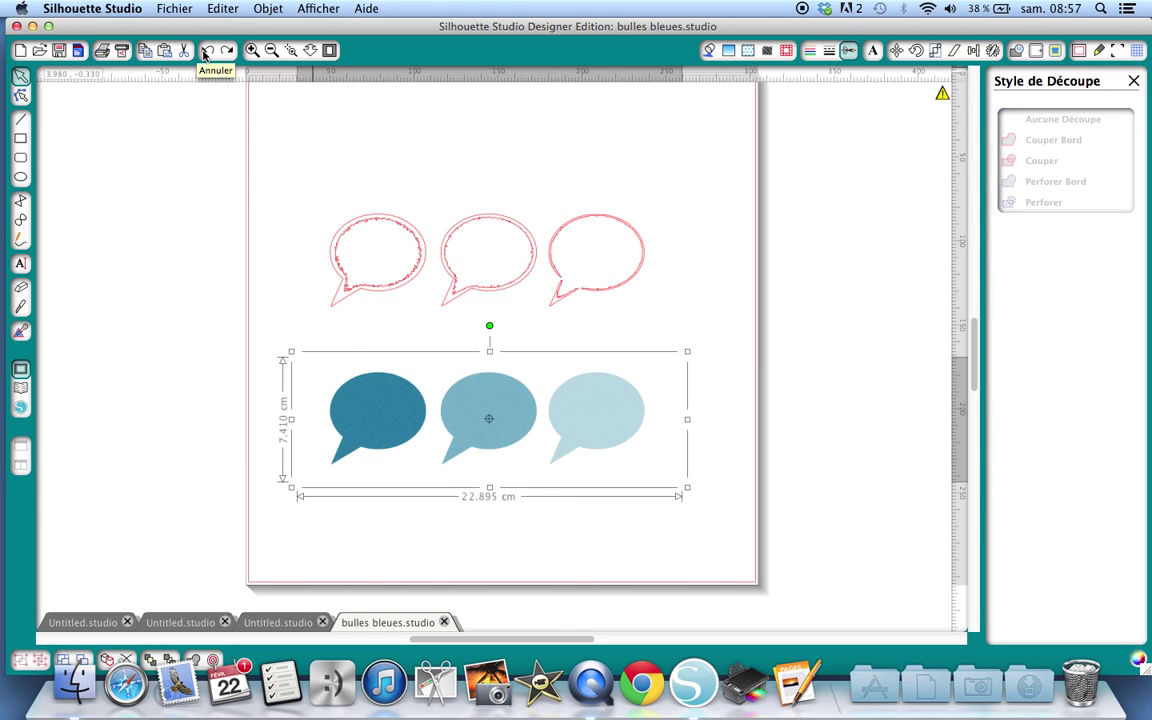
pyautogui.click(205, 51)
pyautogui.click(205, 51)
pyautogui.click(205, 51)
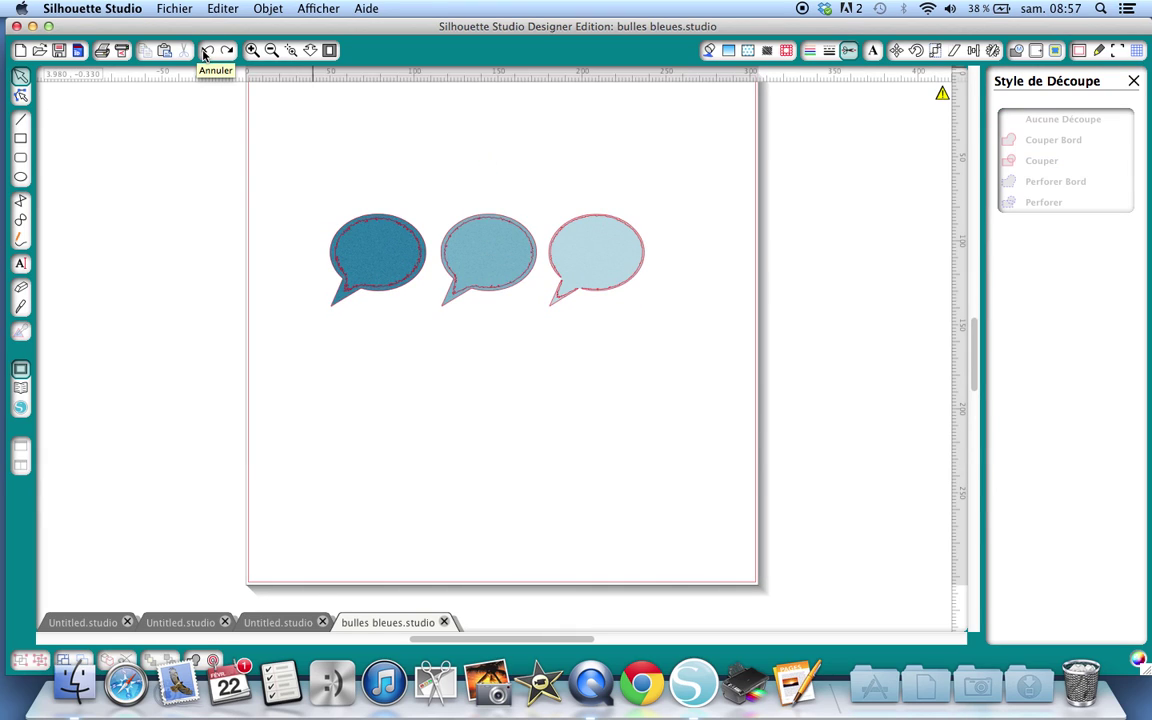
pyautogui.click(205, 51)
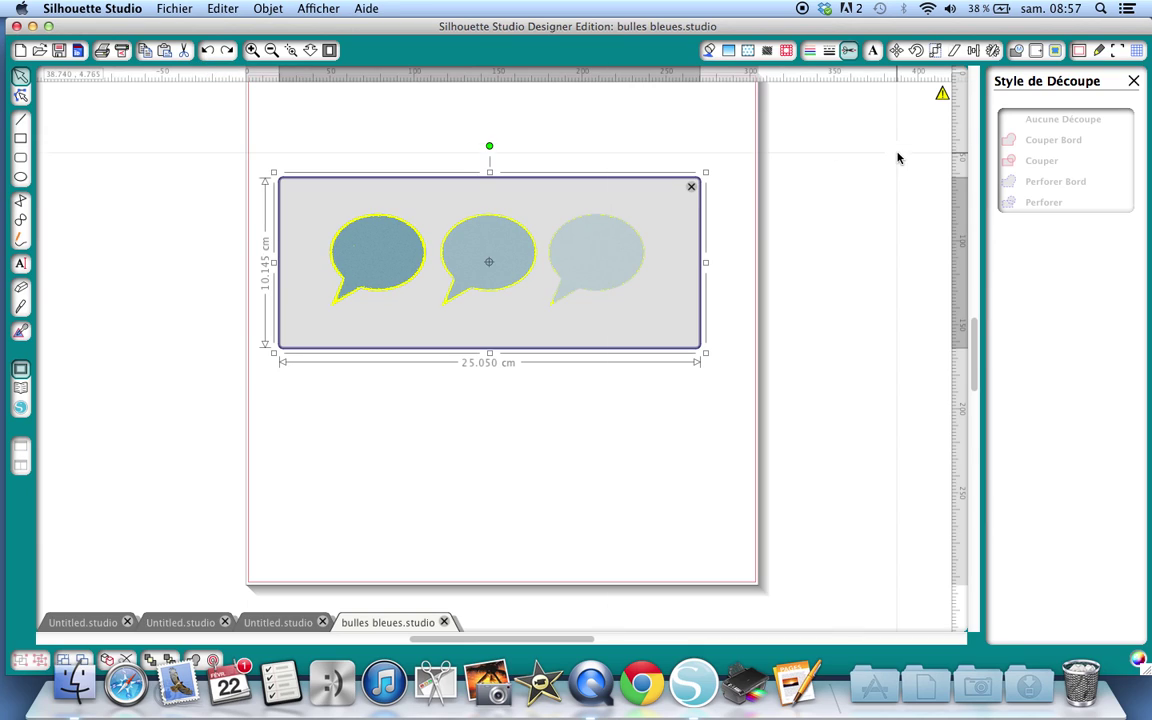
pyautogui.click(1055, 52)
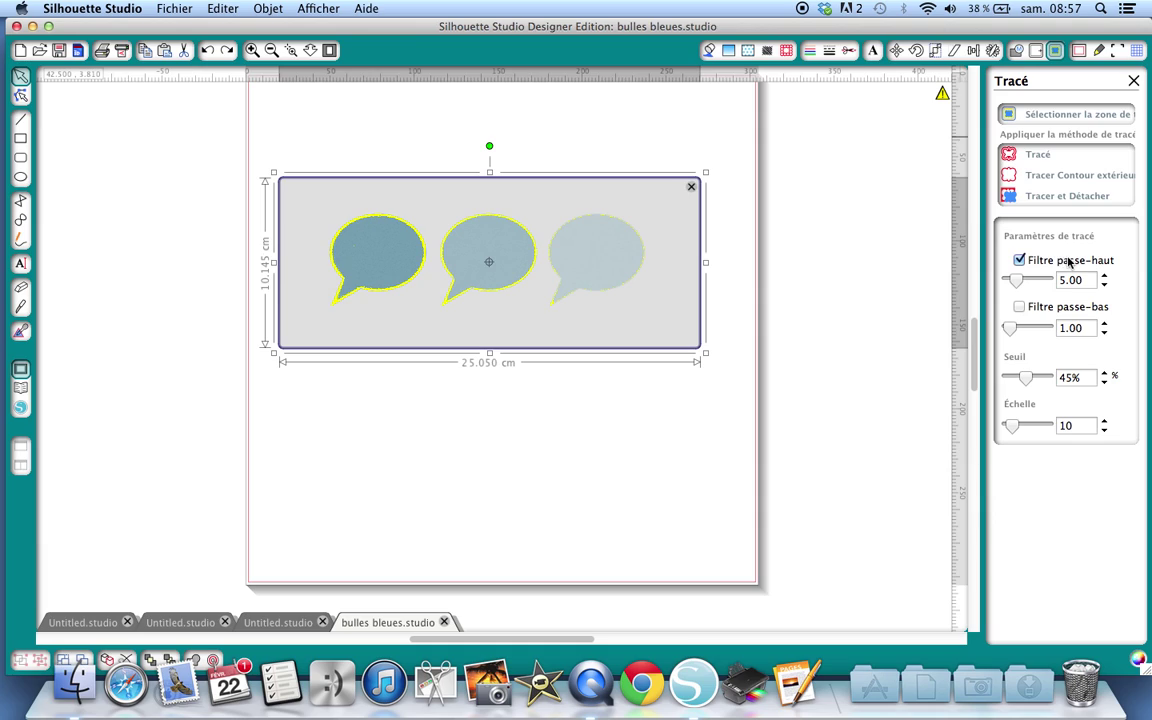
# Trace the bubbles' outer contours with the high-pass filter at 14.75, and move the image below the outlines to inspect them
pyautogui.moveTo(1017, 283); pyautogui.dragTo(1033, 283)
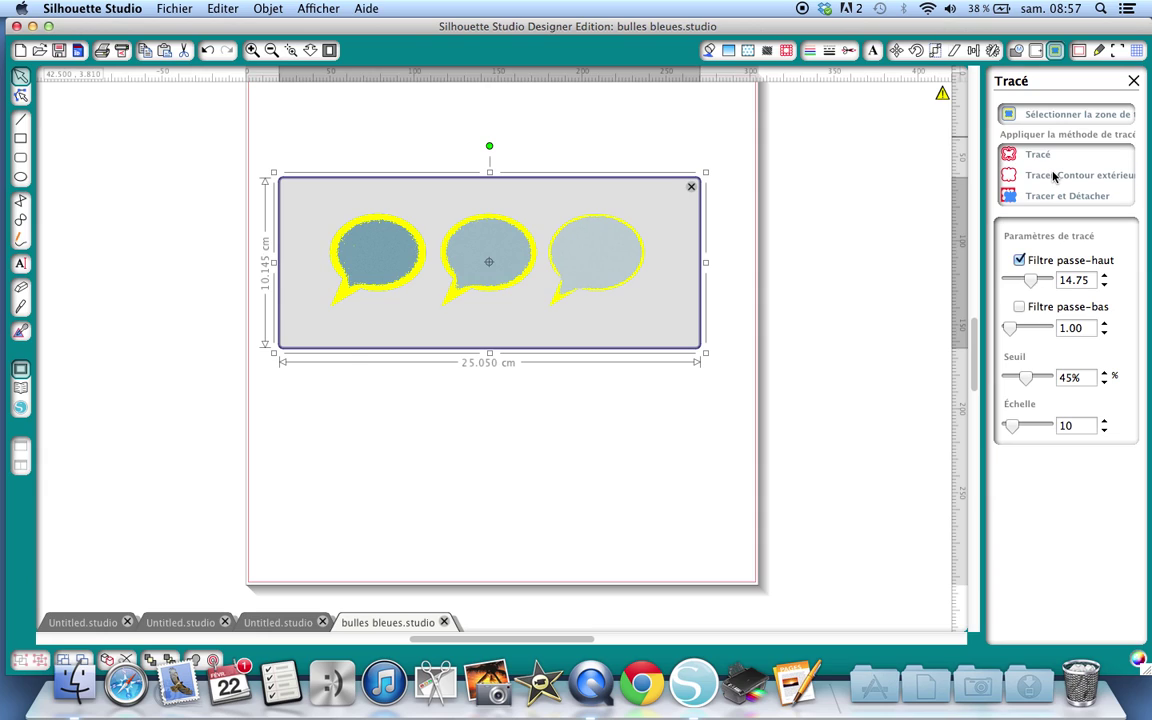
pyautogui.click(1053, 177)
pyautogui.moveTo(621, 255); pyautogui.dragTo(635, 422)
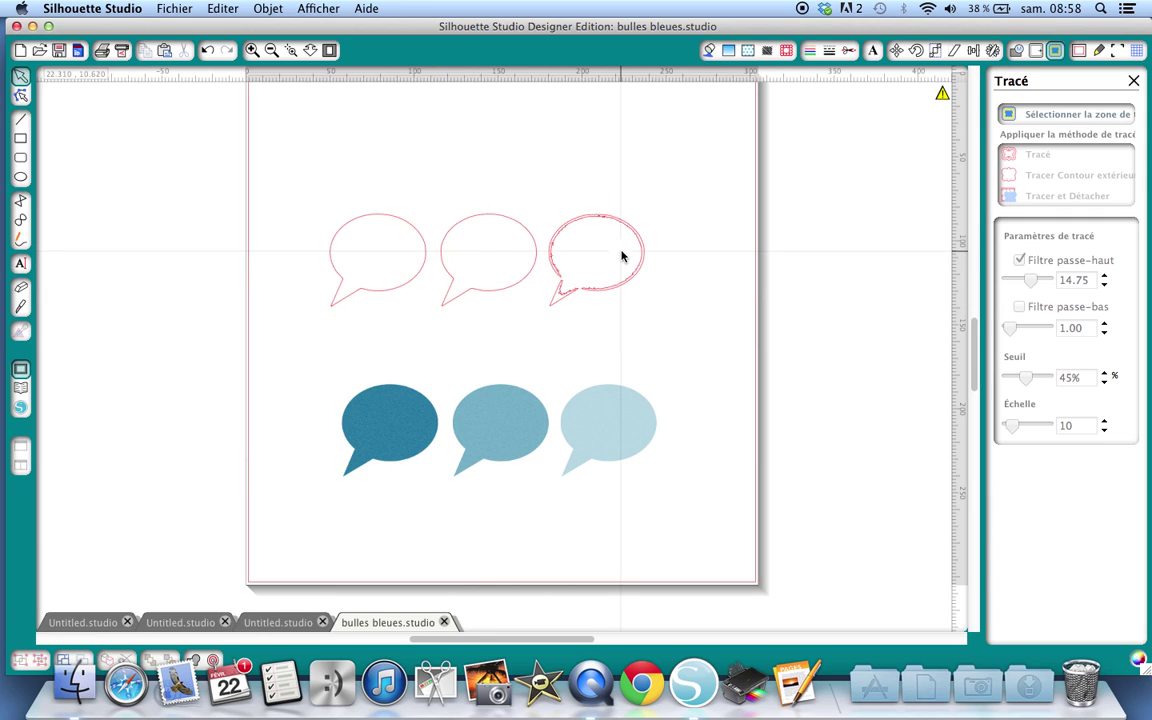
pyautogui.click(252, 50)
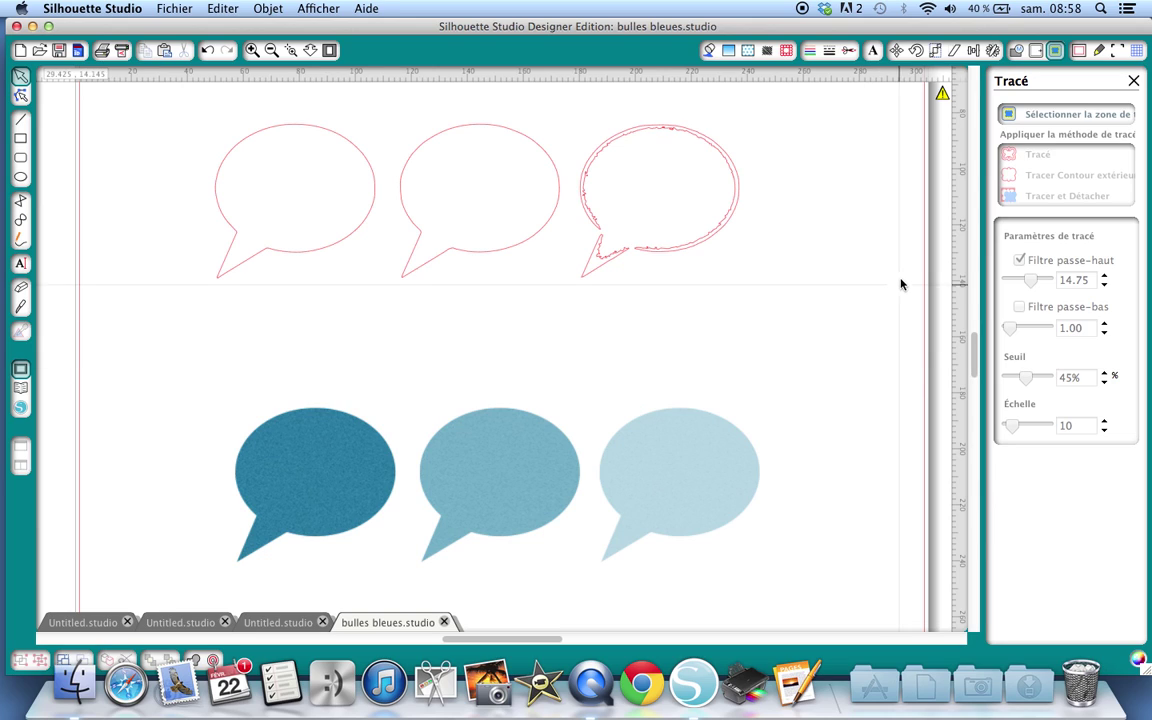
# Undo the image move, the outer-contour trace and the trace area selection
pyautogui.click(205, 52)
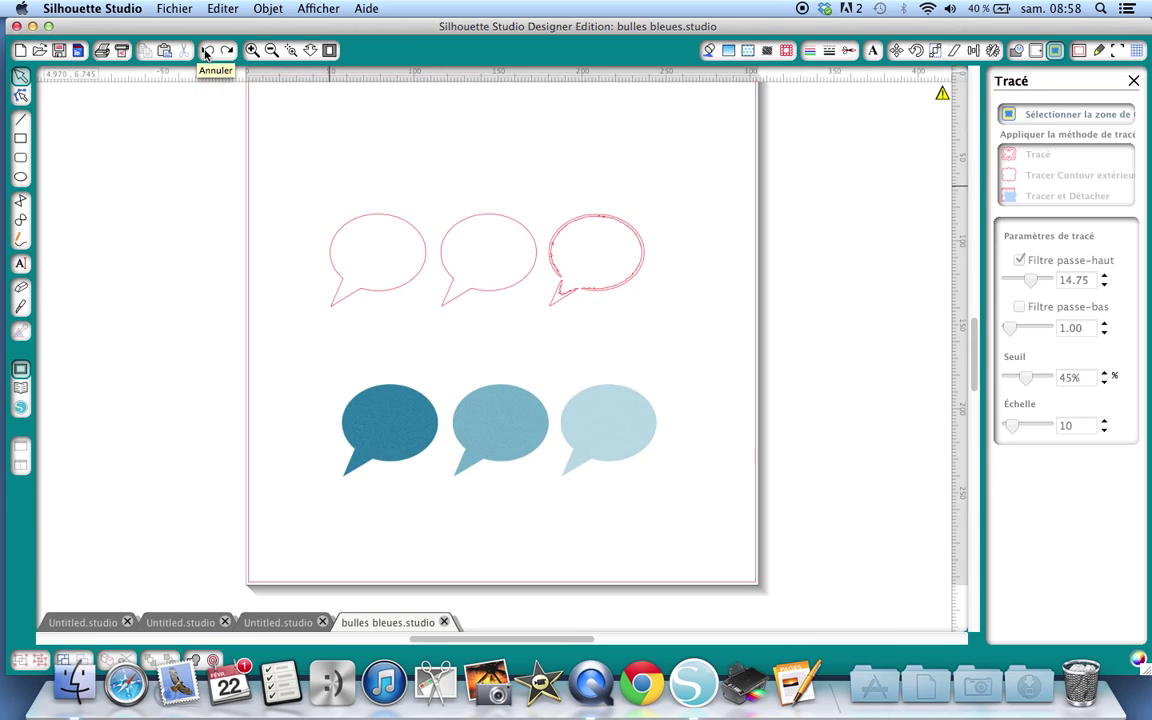
pyautogui.click(205, 52)
pyautogui.click(205, 52)
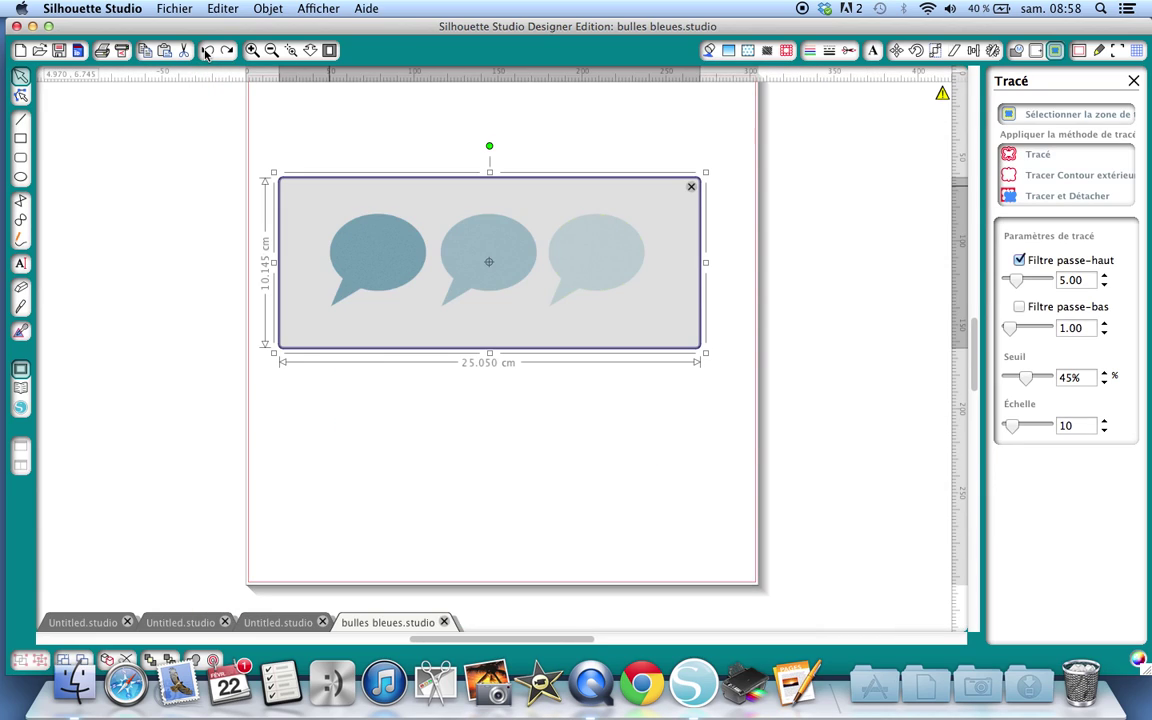
pyautogui.click(205, 52)
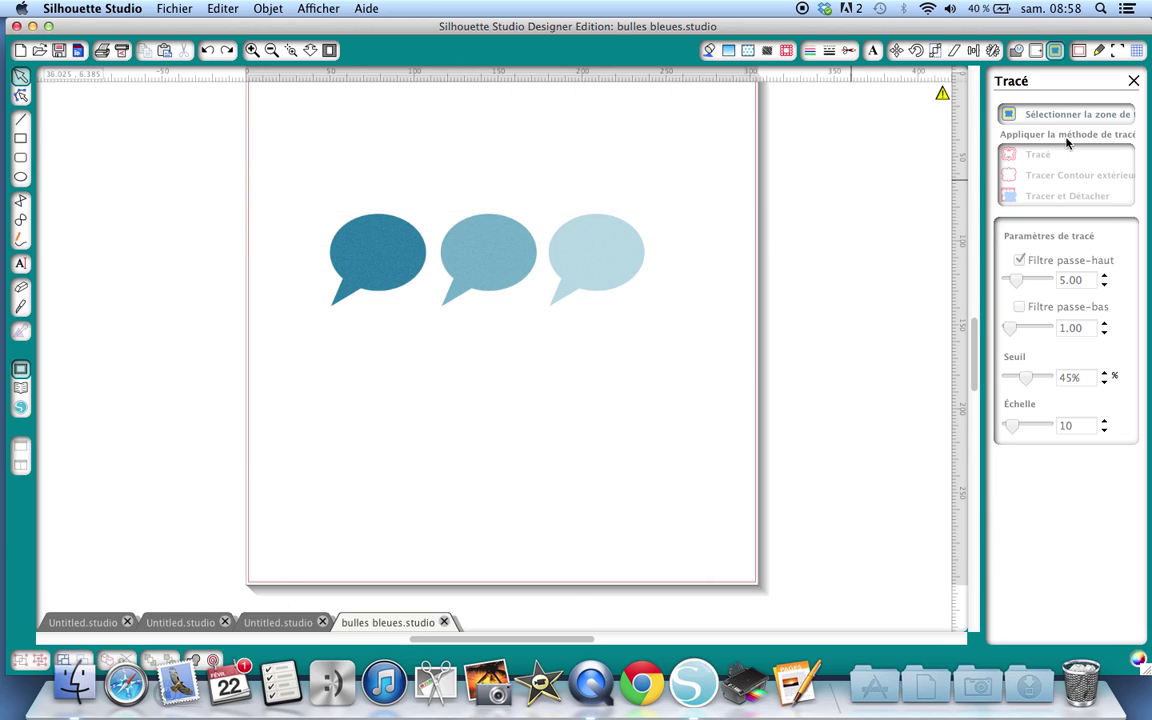
# Select a trace area of about 24.8 × 9.4 cm around the three bubbles, with only the low-pass filter enabled and an 85% threshold
pyautogui.click(1008, 116)
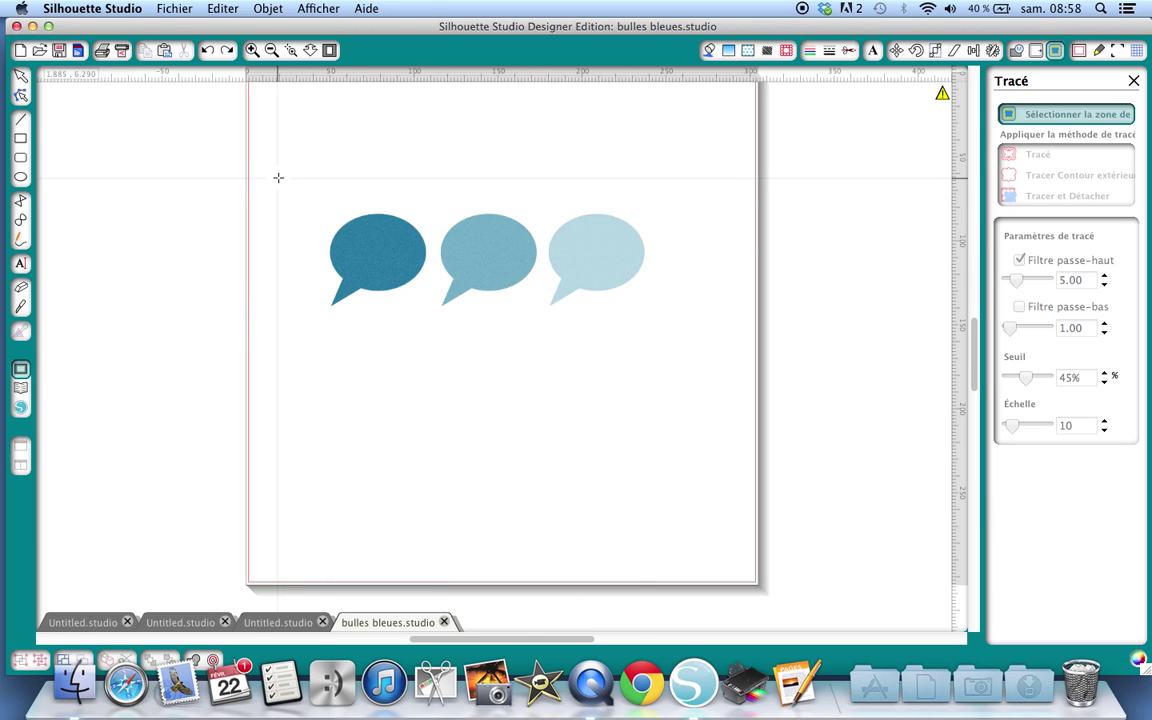
pyautogui.moveTo(279, 175)
pyautogui.mouseDown()
pyautogui.moveTo(378, 188)
pyautogui.moveTo(681, 301)
pyautogui.moveTo(695, 334)
pyautogui.mouseUp()
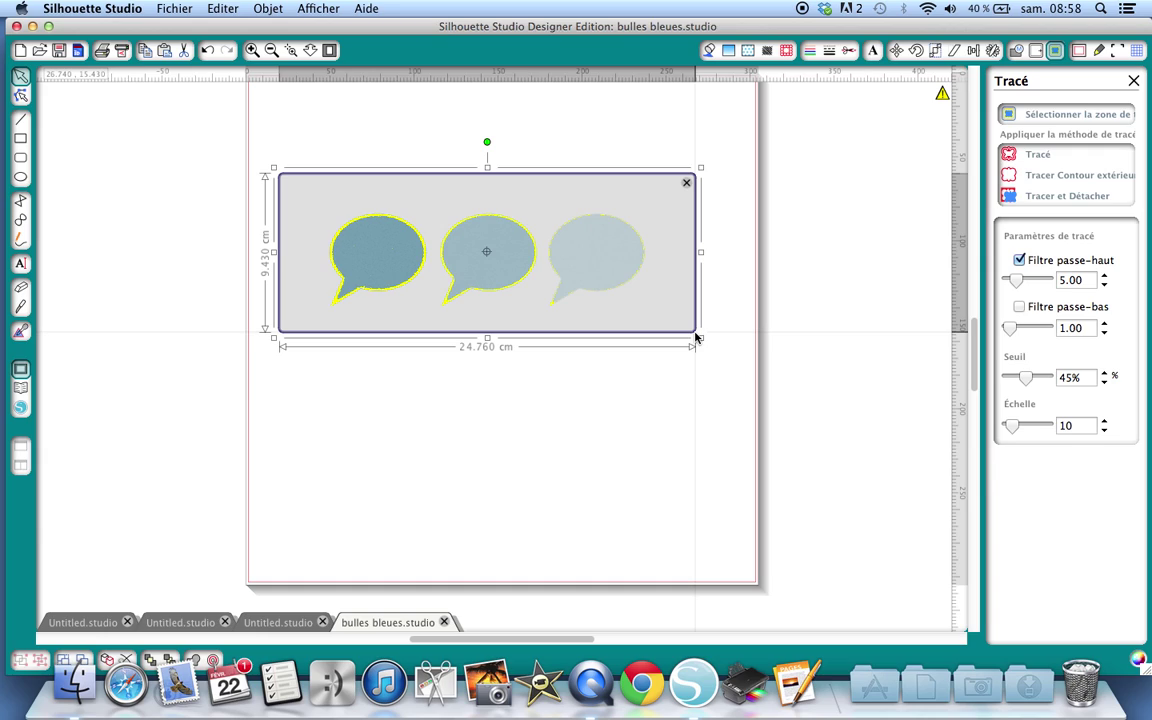
pyautogui.click(1019, 260)
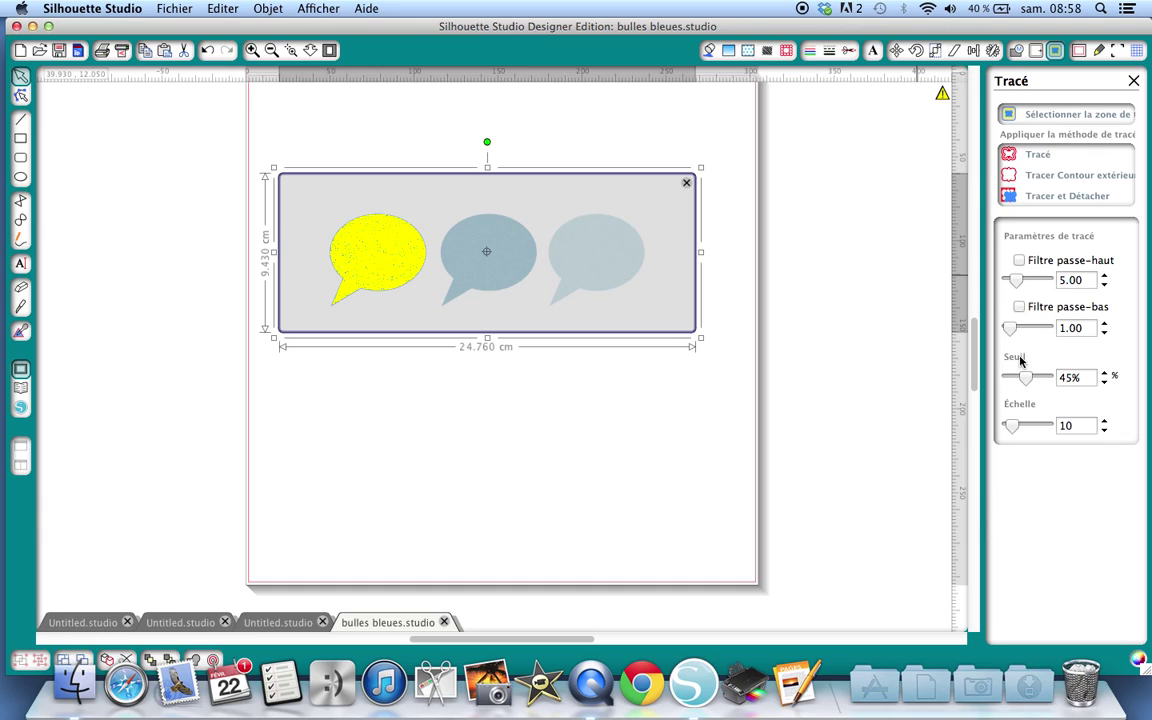
pyautogui.click(1019, 306)
pyautogui.moveTo(1027, 379); pyautogui.dragTo(1041, 378)
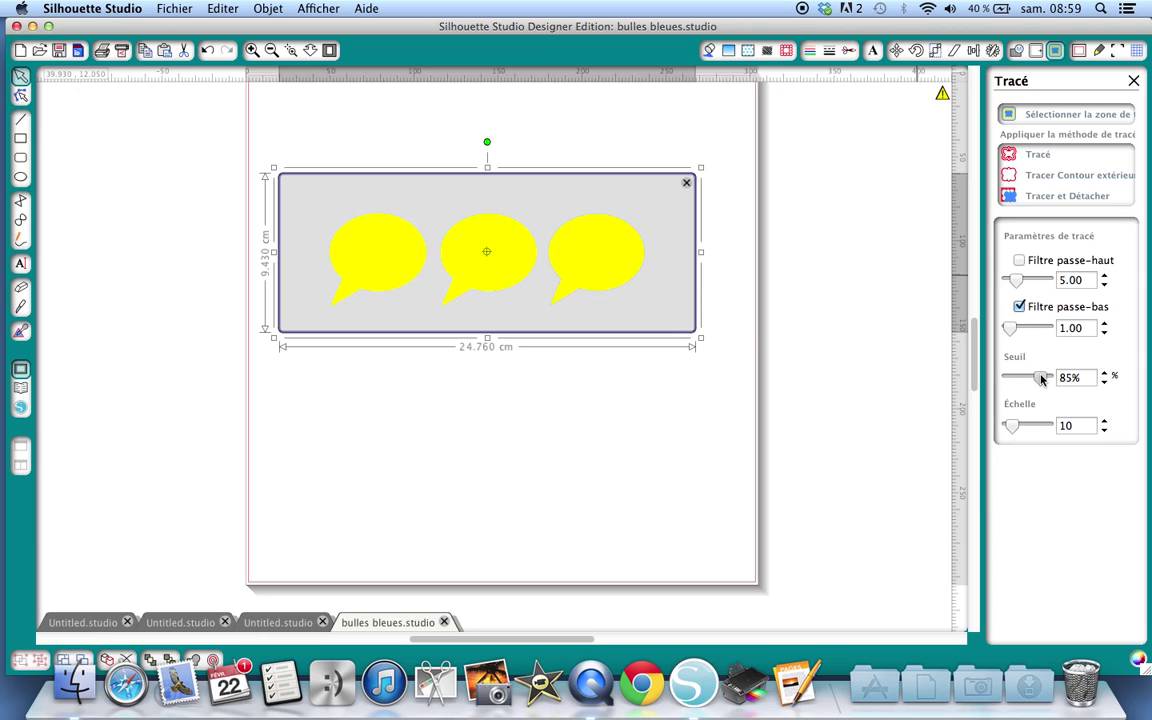
# Apply the outer-contour trace to the three bubbles and move the bubble image below the resulting cut lines
pyautogui.click(1058, 177)
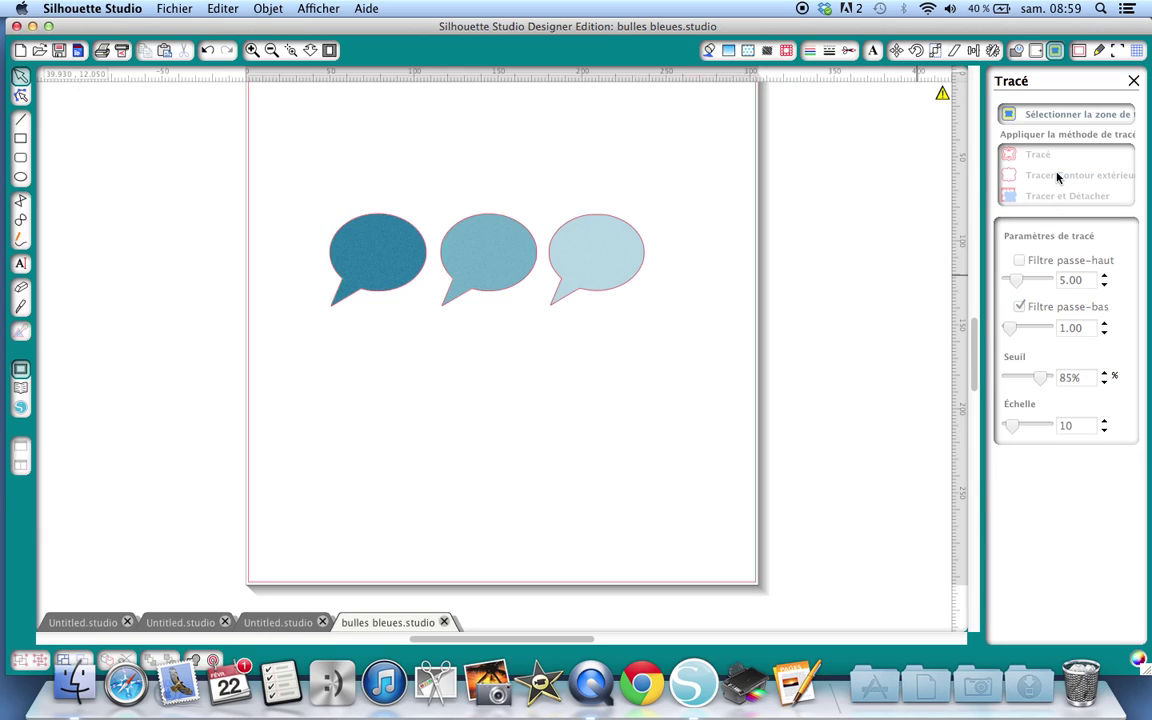
pyautogui.click(624, 260)
pyautogui.moveTo(624, 260)
pyautogui.mouseDown()
pyautogui.moveTo(639, 380)
pyautogui.moveTo(627, 409)
pyautogui.mouseUp()
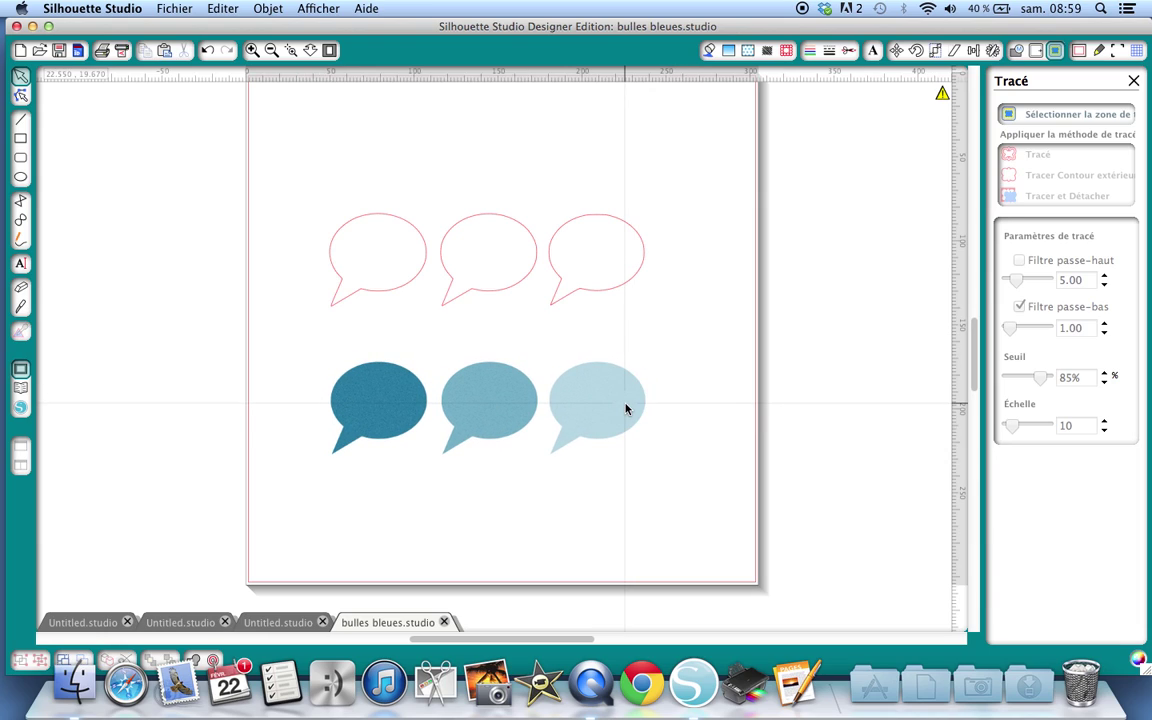